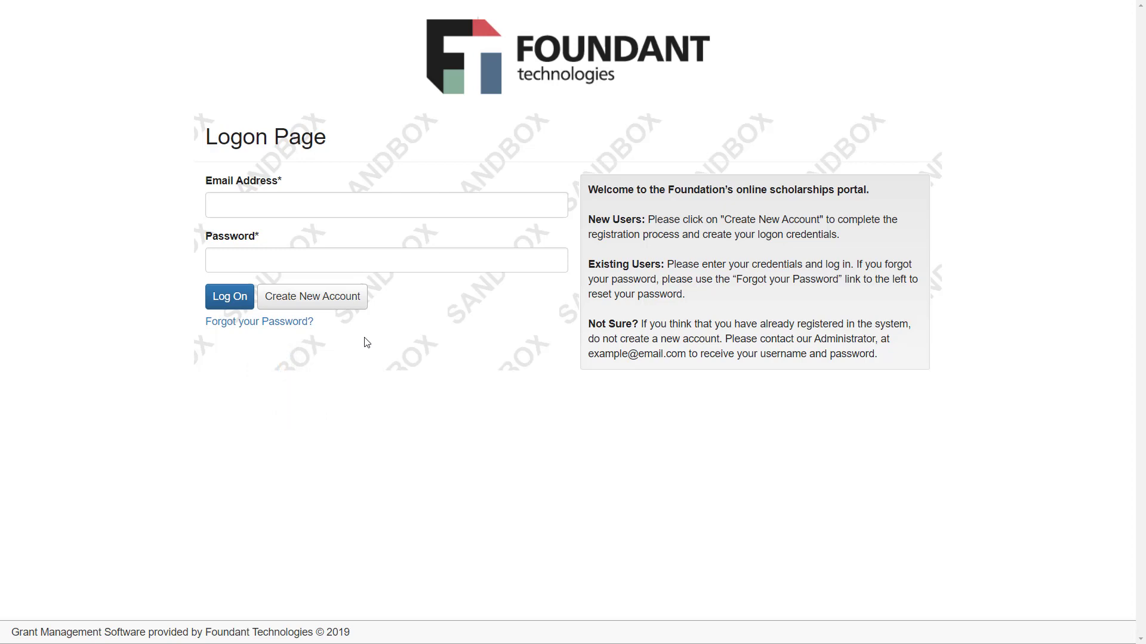
- Start a new account with the applicant's first and last name, confirmed e-mail and phone number
click(333, 298)
click(595, 280)
text(Debbie)
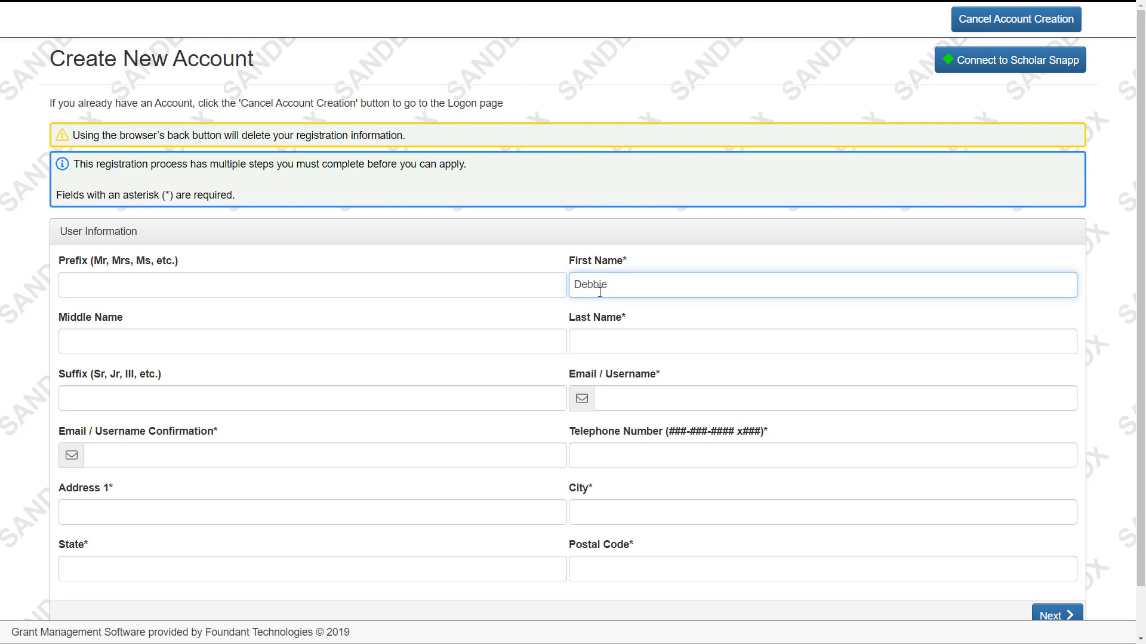
click(612, 336)
text(Demo)
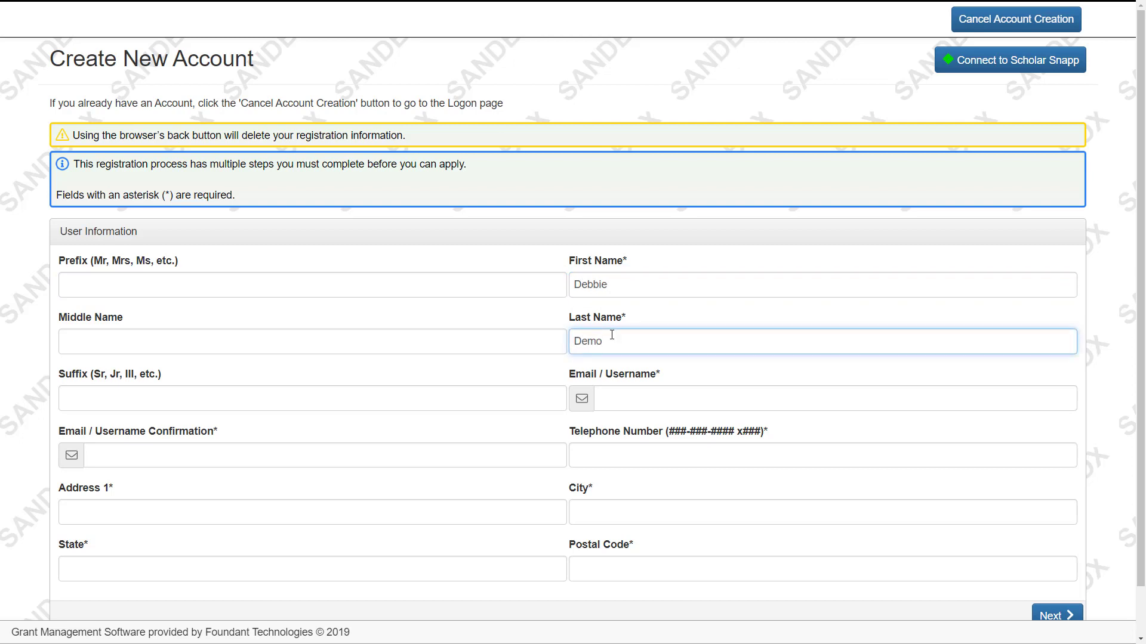
click(639, 397)
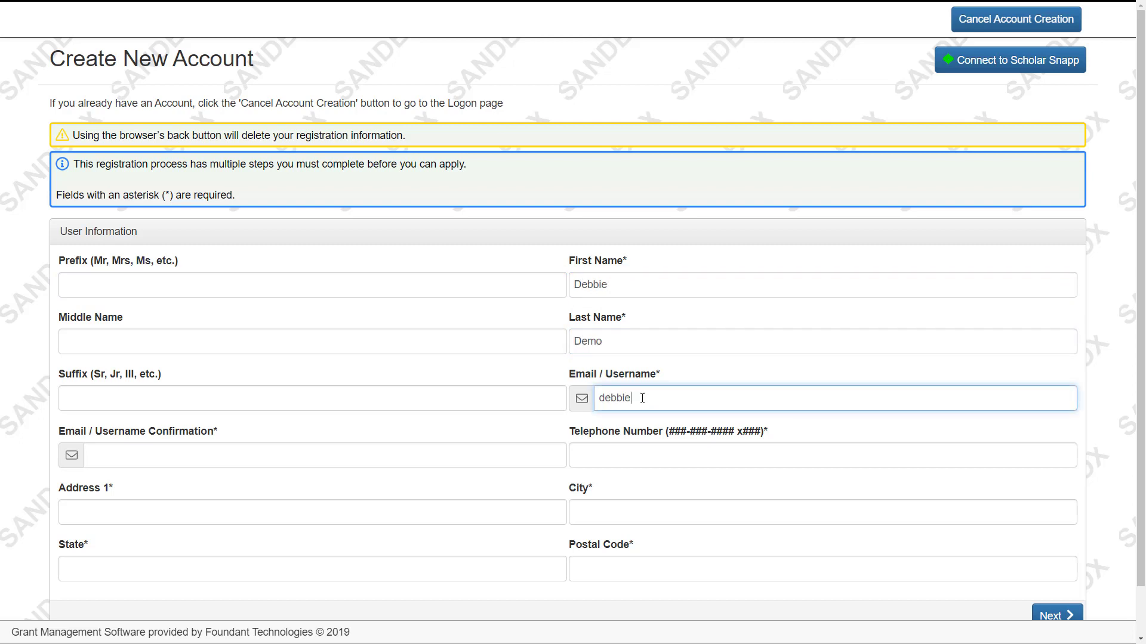
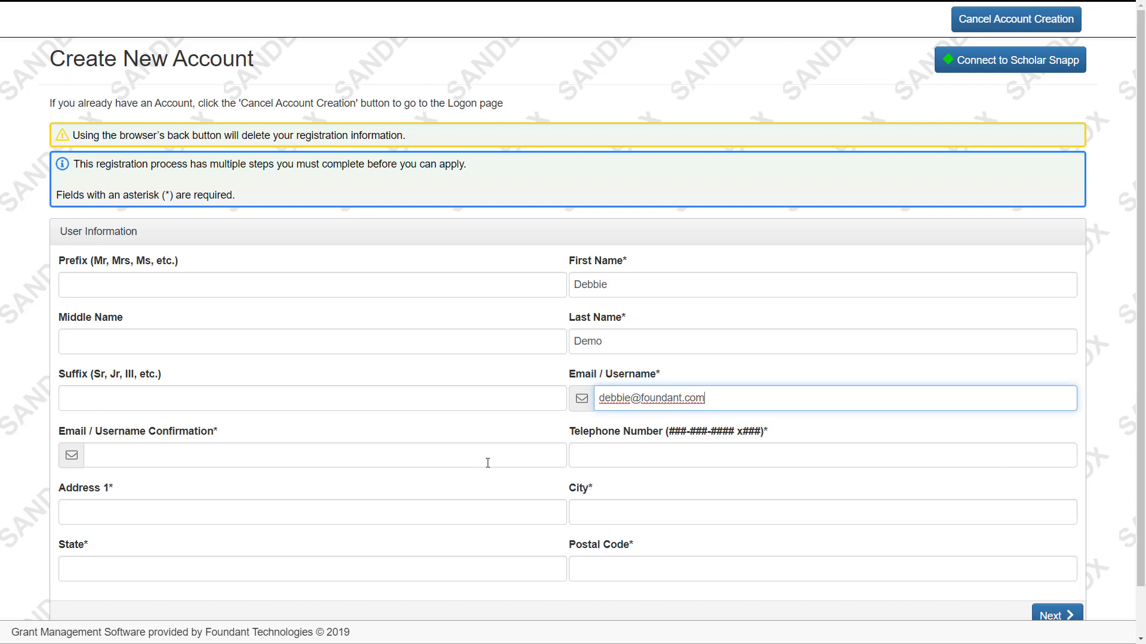
click(487, 463)
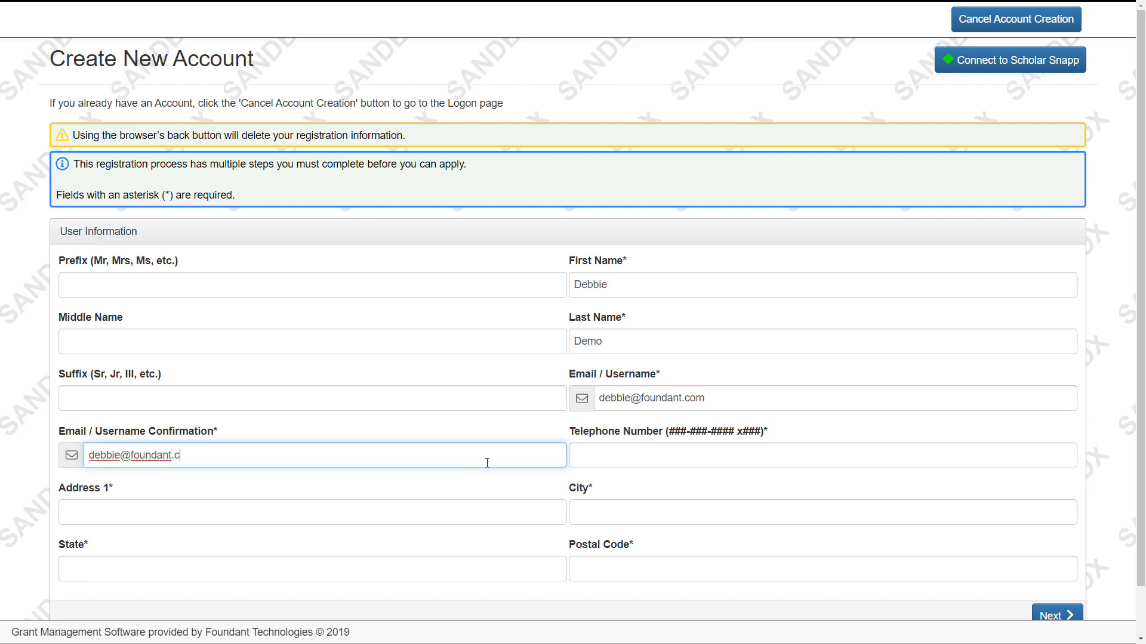
click(577, 456)
text(123-12)
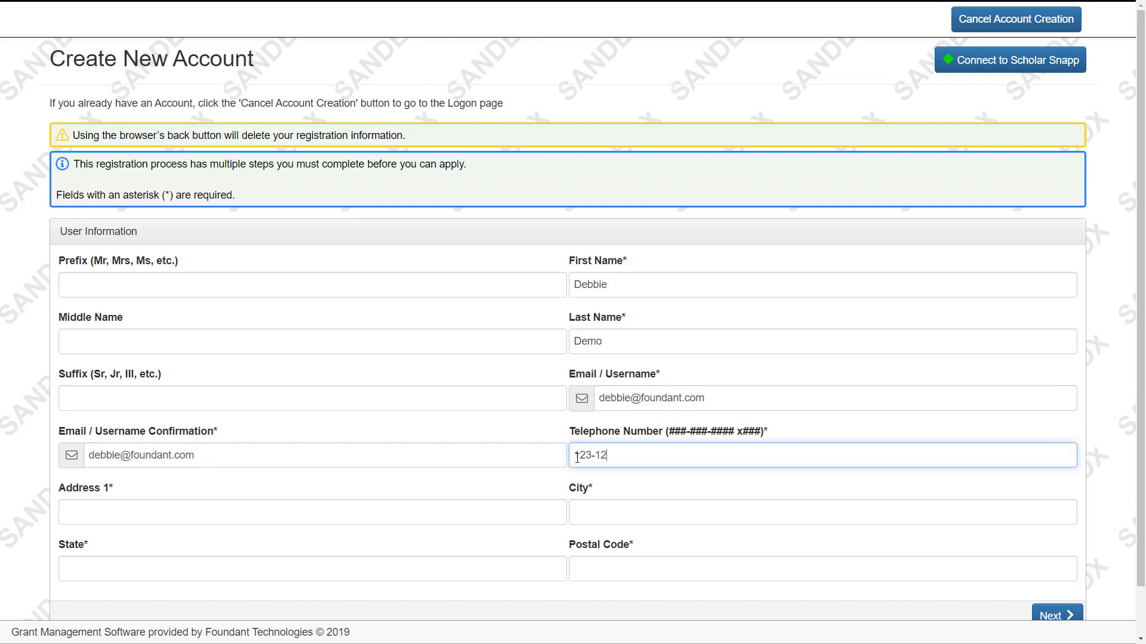
text(3-1234)
- Enter the applicant's street address, city, state and postal code
click(523, 511)
text(123)
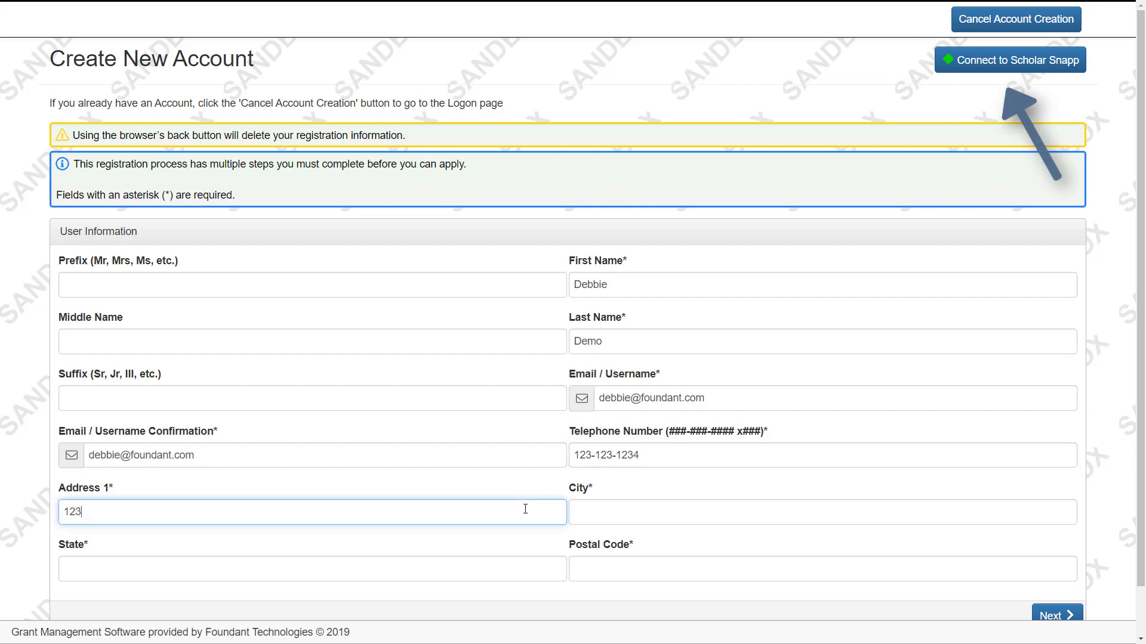
text( 1st St.)
click(657, 509)
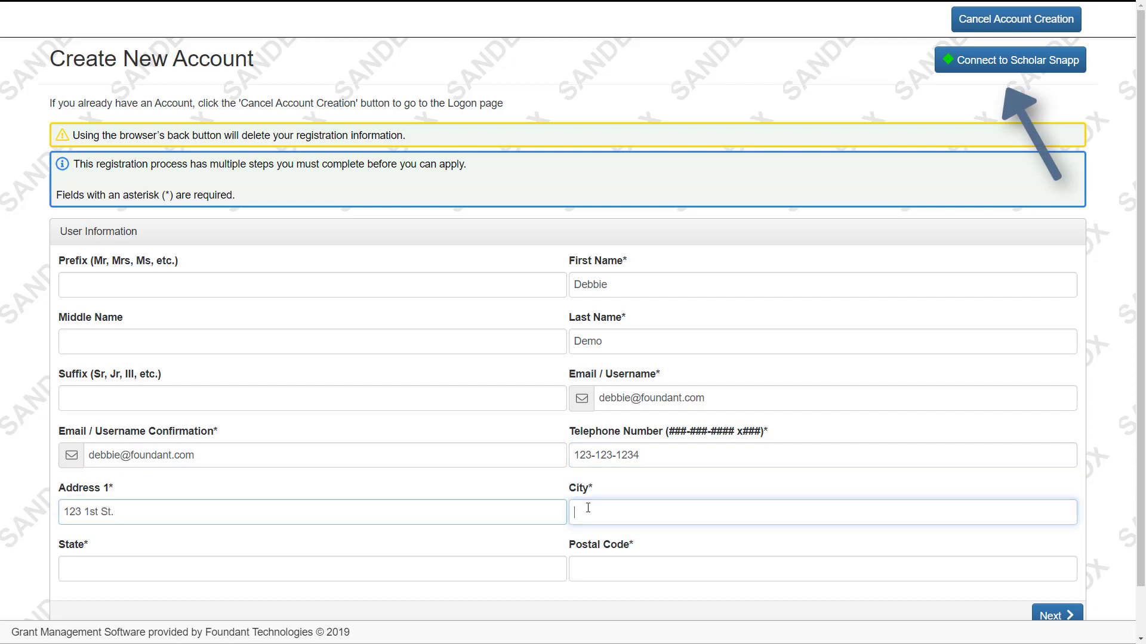
text(Bozeman)
click(512, 565)
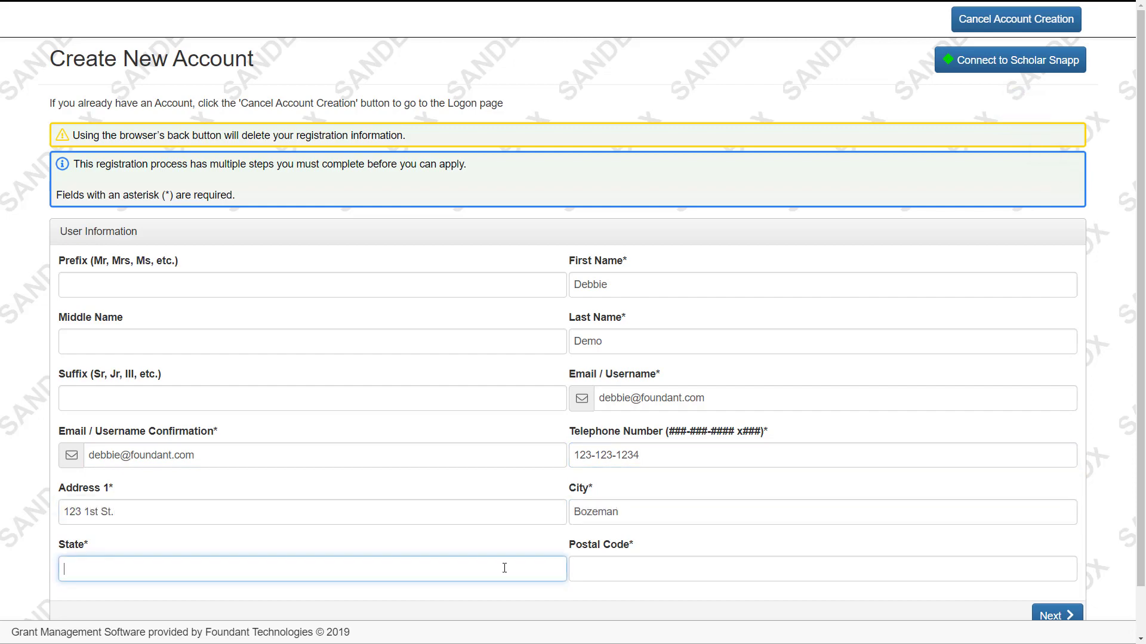
text(MT)
click(600, 573)
text(59715)
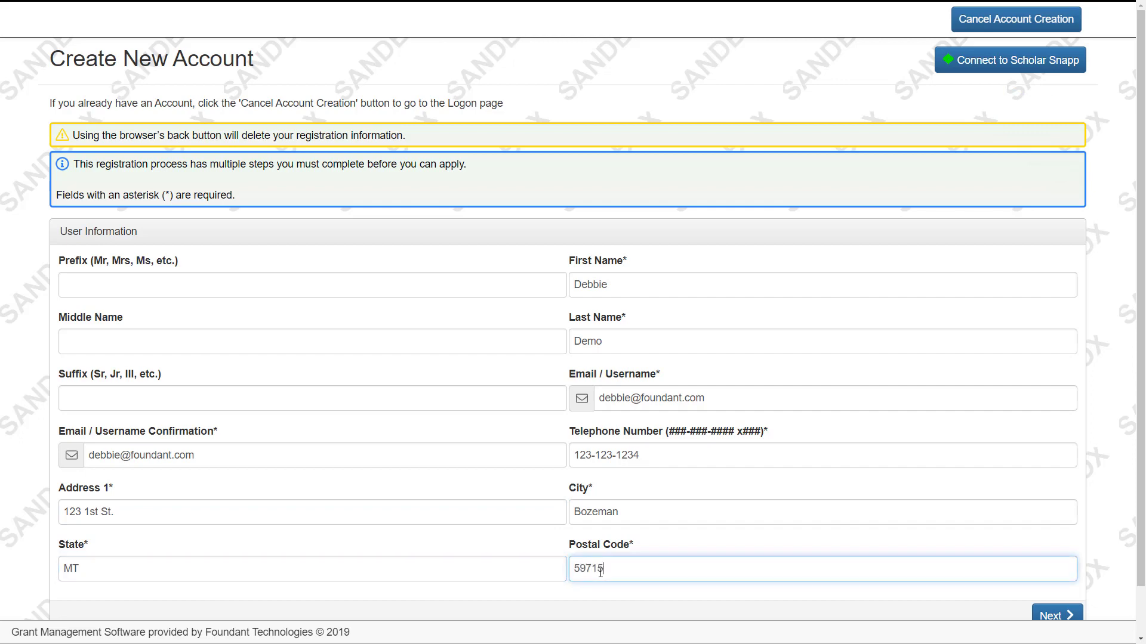
scroll(1106, 549, down, 1)
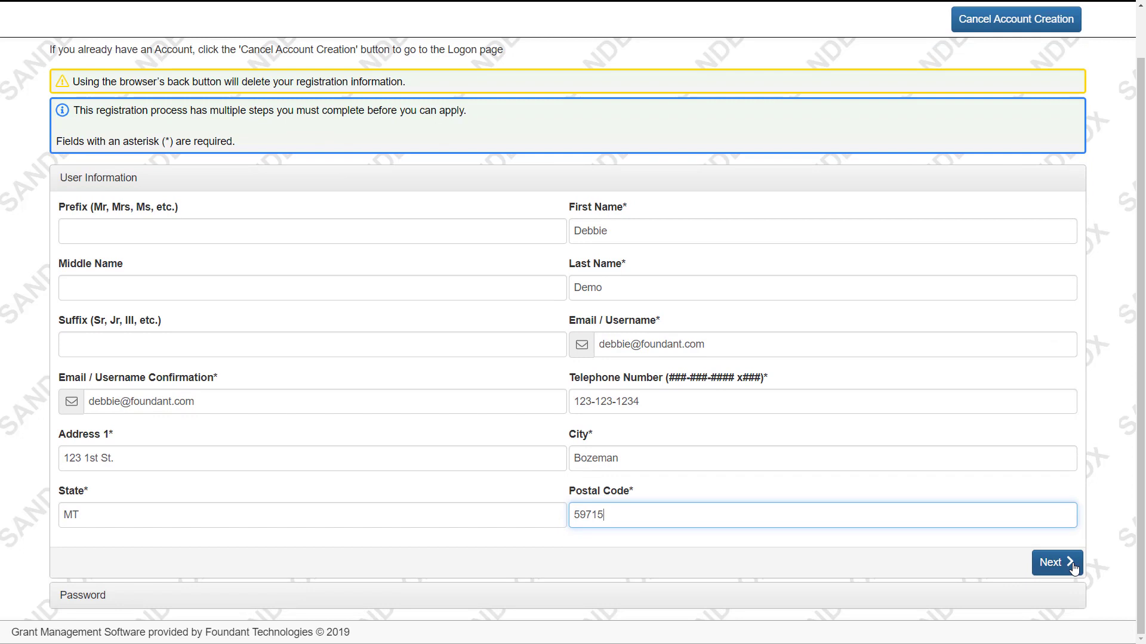
- Set and confirm the account password, then create the account
click(1057, 563)
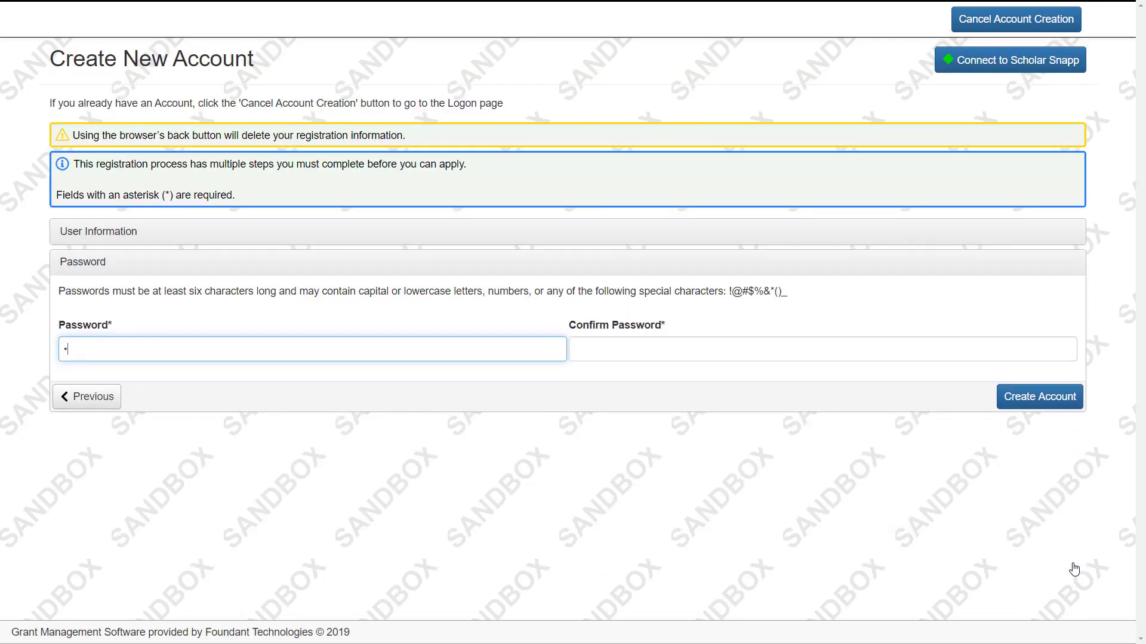
text(********)
click(607, 350)
text(*******)
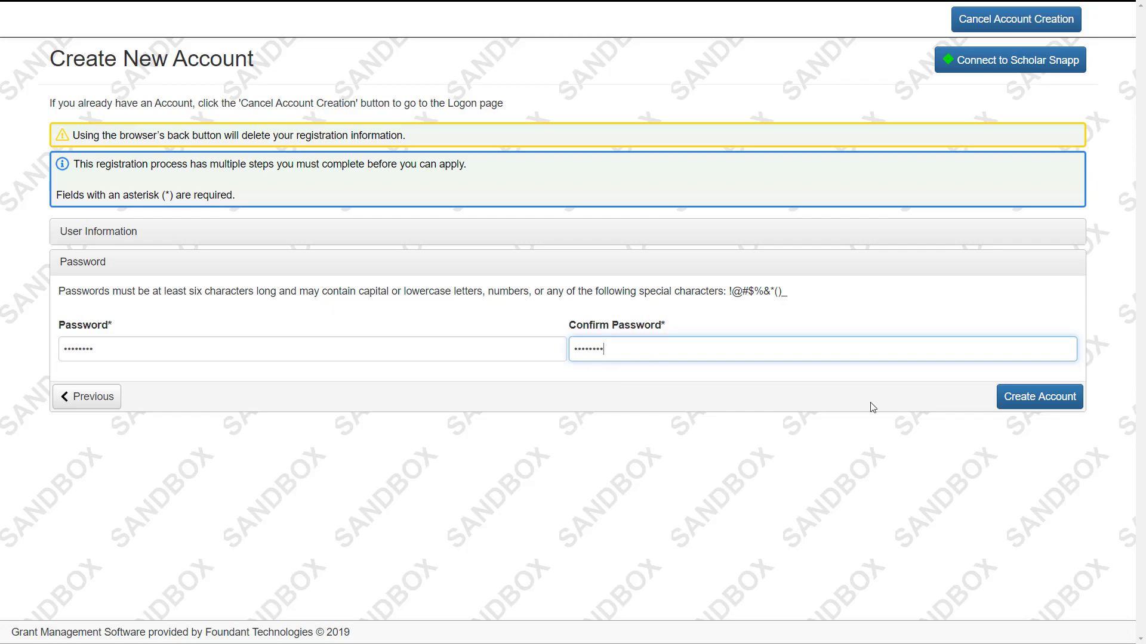
click(1005, 406)
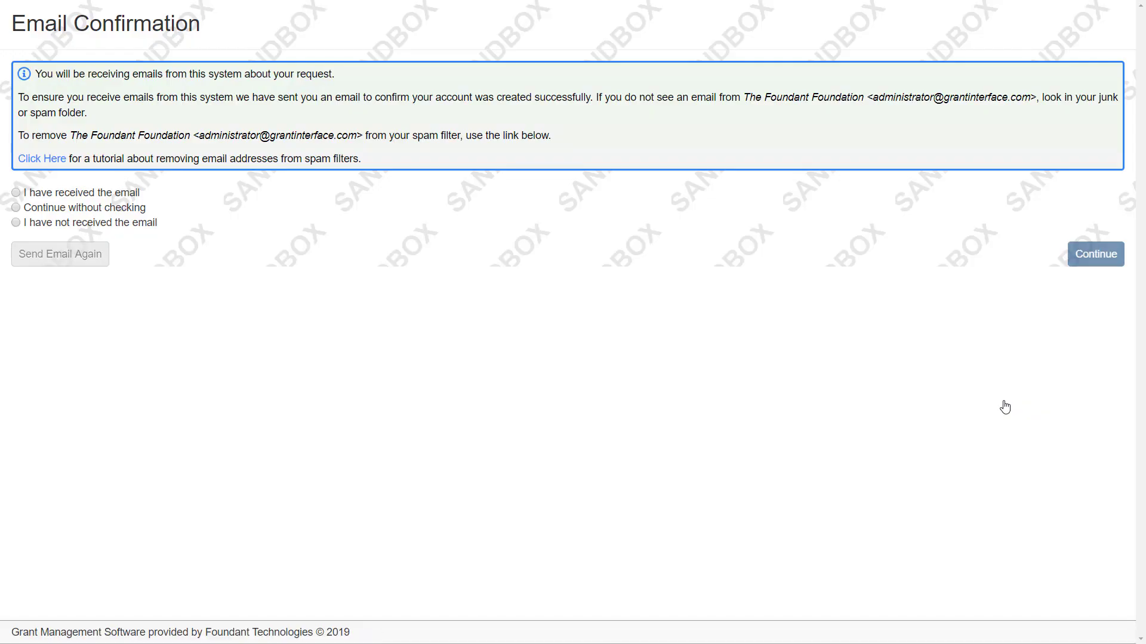
- Confirm receipt of the confirmation e-mail and continue to the available applications
click(122, 197)
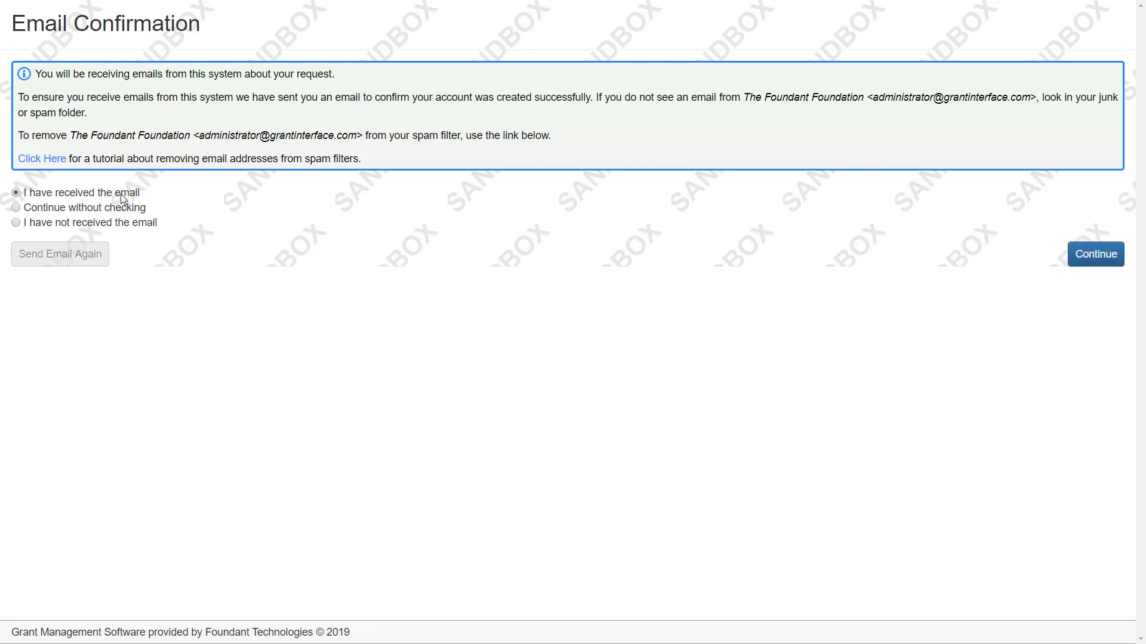
click(1095, 255)
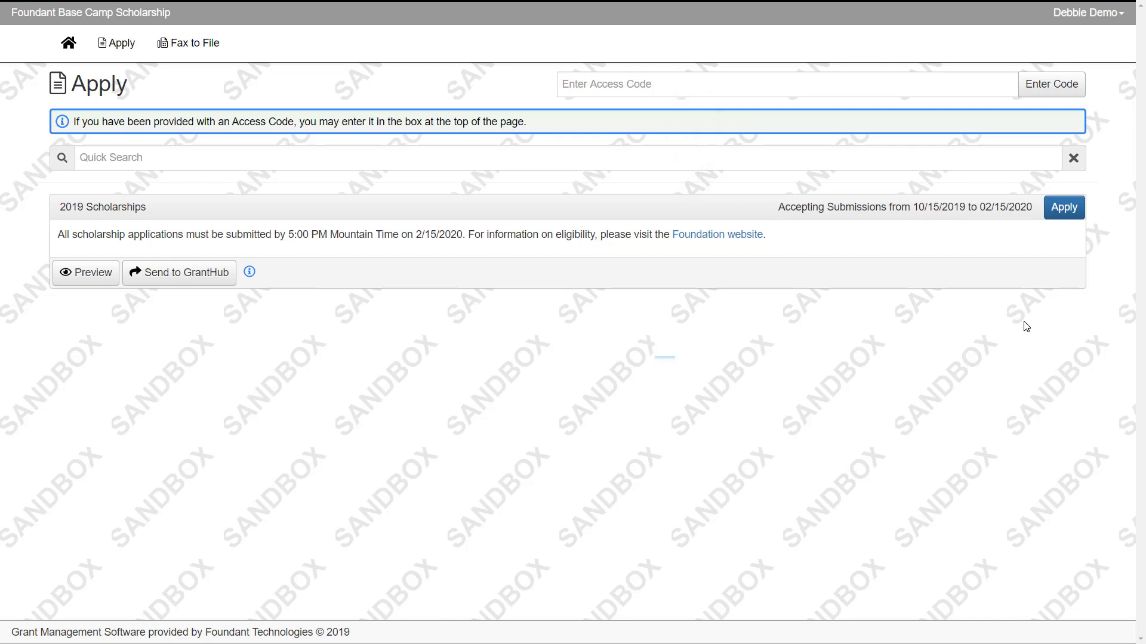
- Begin a new 2019 Scholarships application
click(1066, 218)
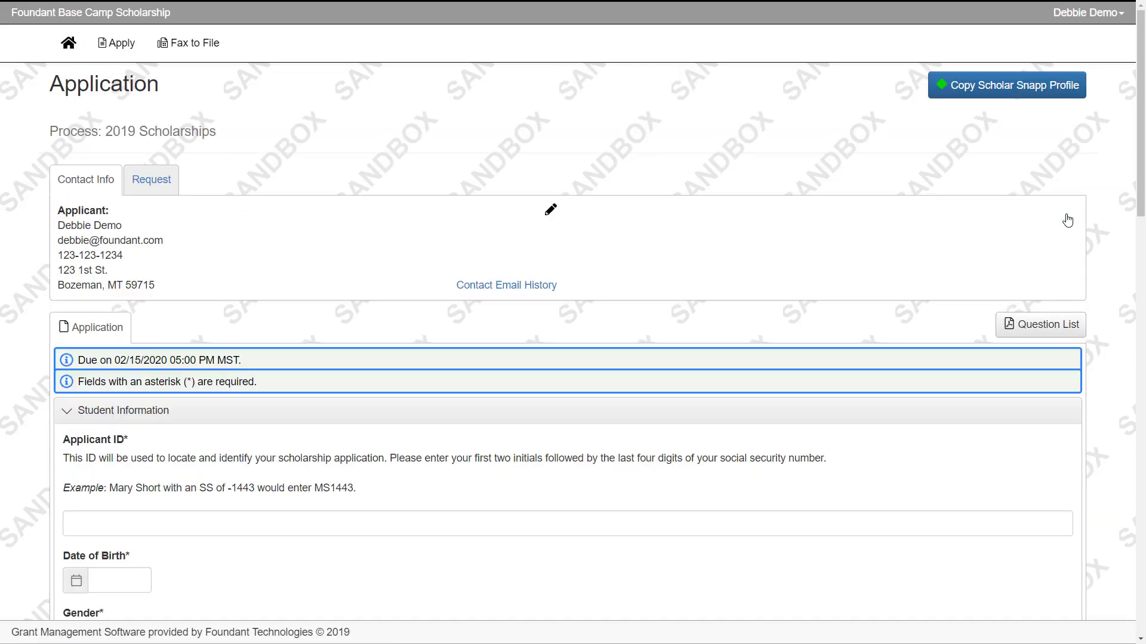
- Fill in the student's Applicant ID and date of birth
scroll(1070, 220, down, 1)
scroll(1070, 221, down, 2)
click(662, 345)
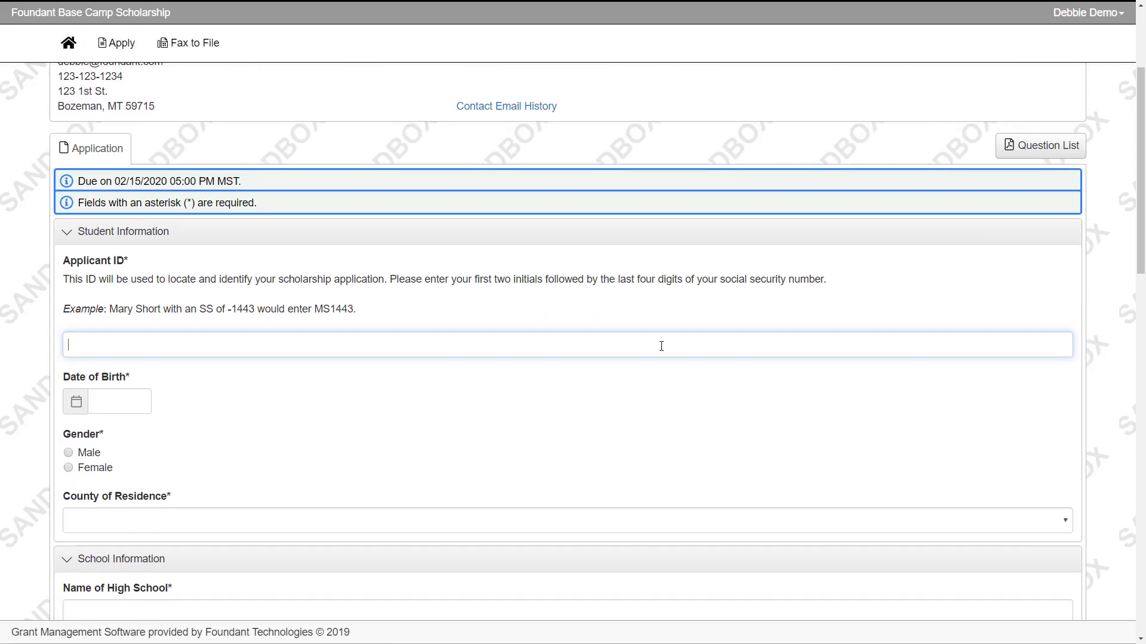
text(DD1234)
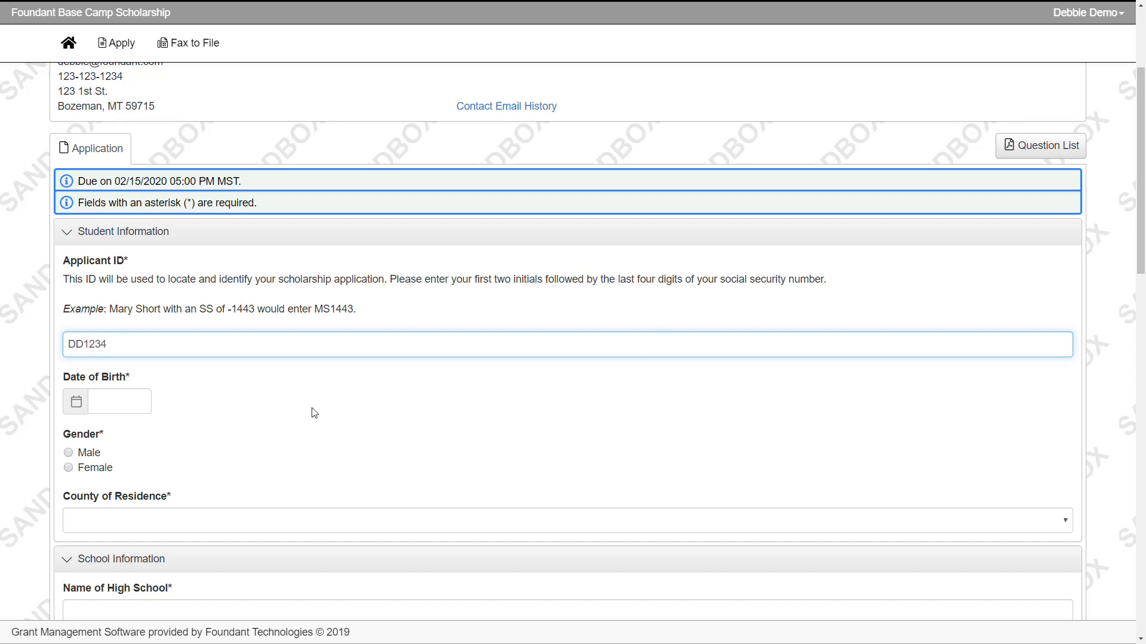
click(123, 402)
text(01/01/)
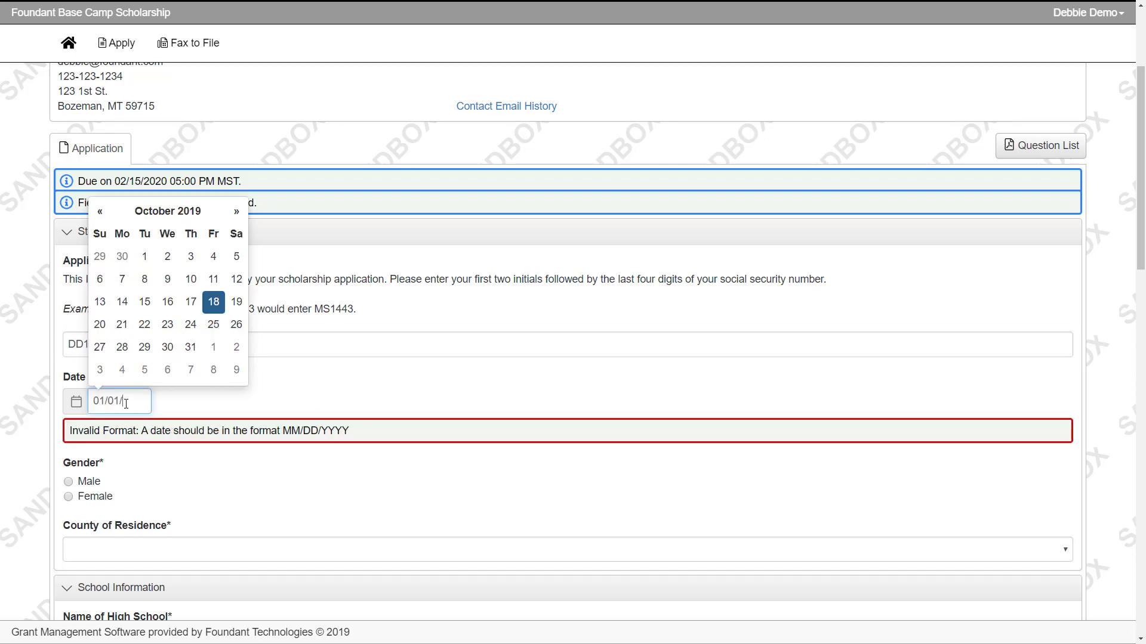
text(2002)
click(247, 390)
- Choose Female gender and Sweet Grass county, and enter Example High School
scroll(247, 391, down, 1)
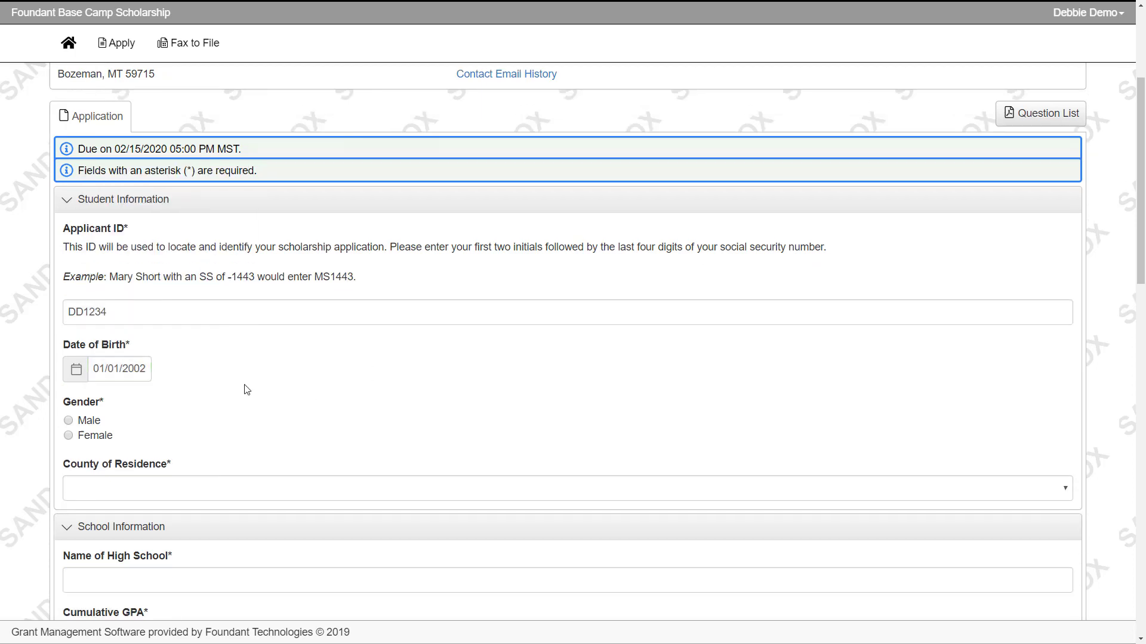
scroll(247, 390, down, 1)
click(107, 352)
click(118, 399)
click(117, 438)
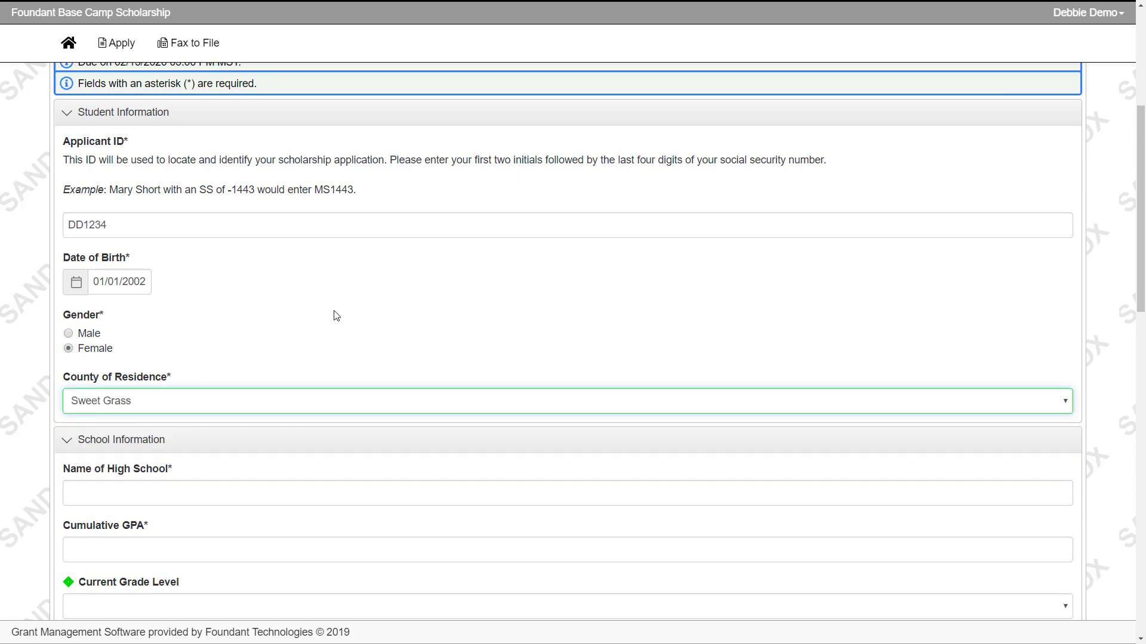
scroll(337, 316, down, 3)
click(336, 314)
text(Example Hi)
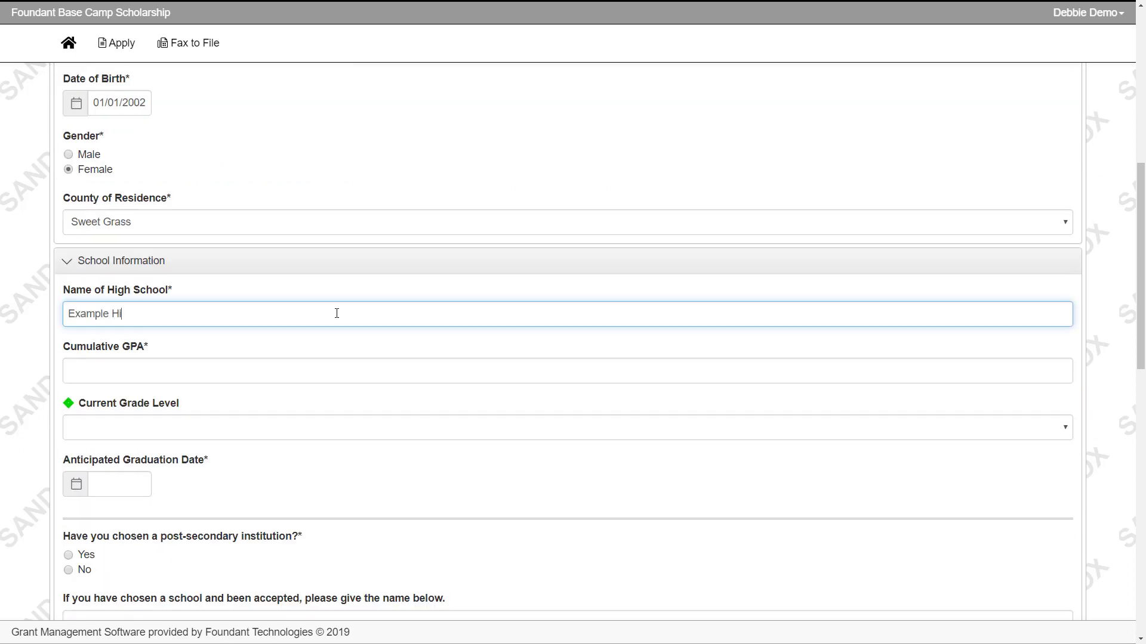
text(gh School)
click(323, 368)
- Enter GPA 3.5 and set grade level to High School Senior
text(3.)
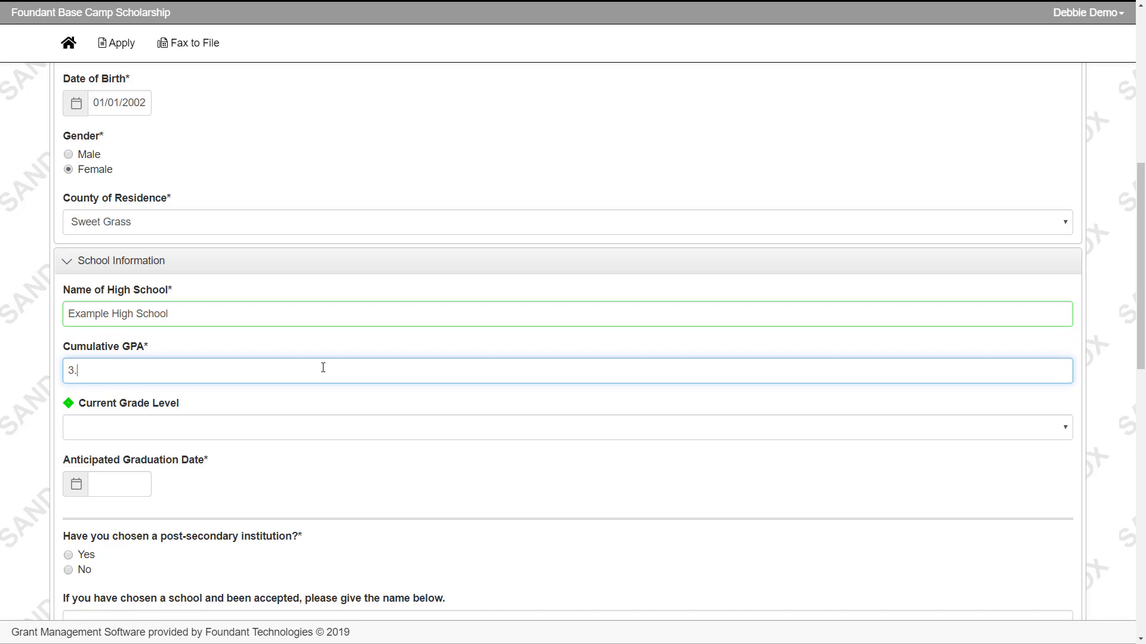
text(5)
scroll(322, 366, down, 2)
click(298, 303)
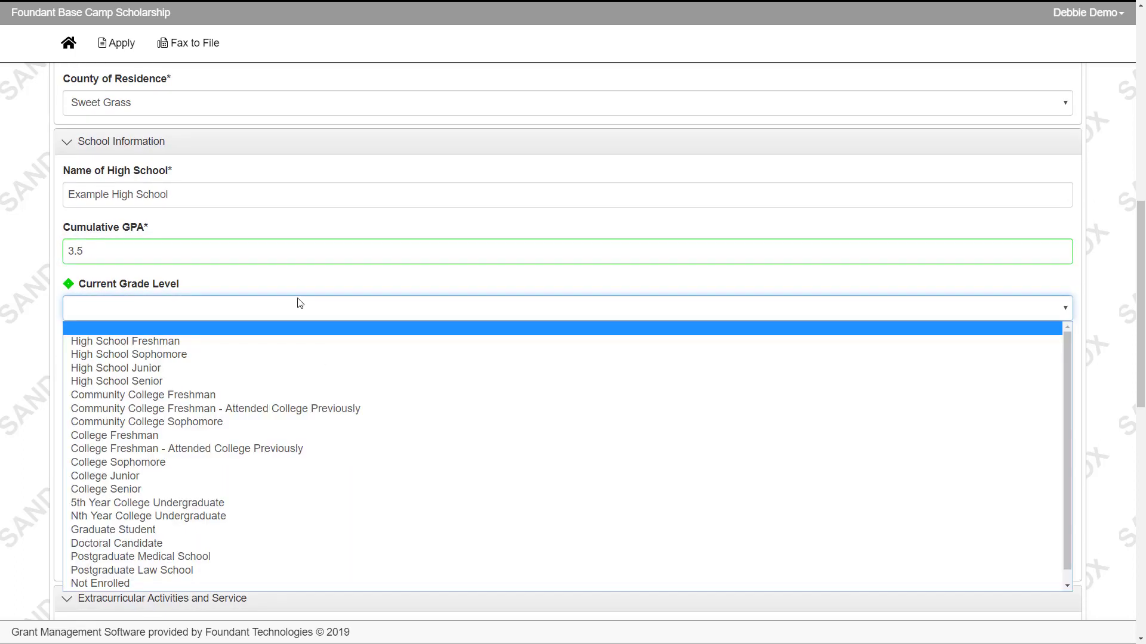
click(269, 382)
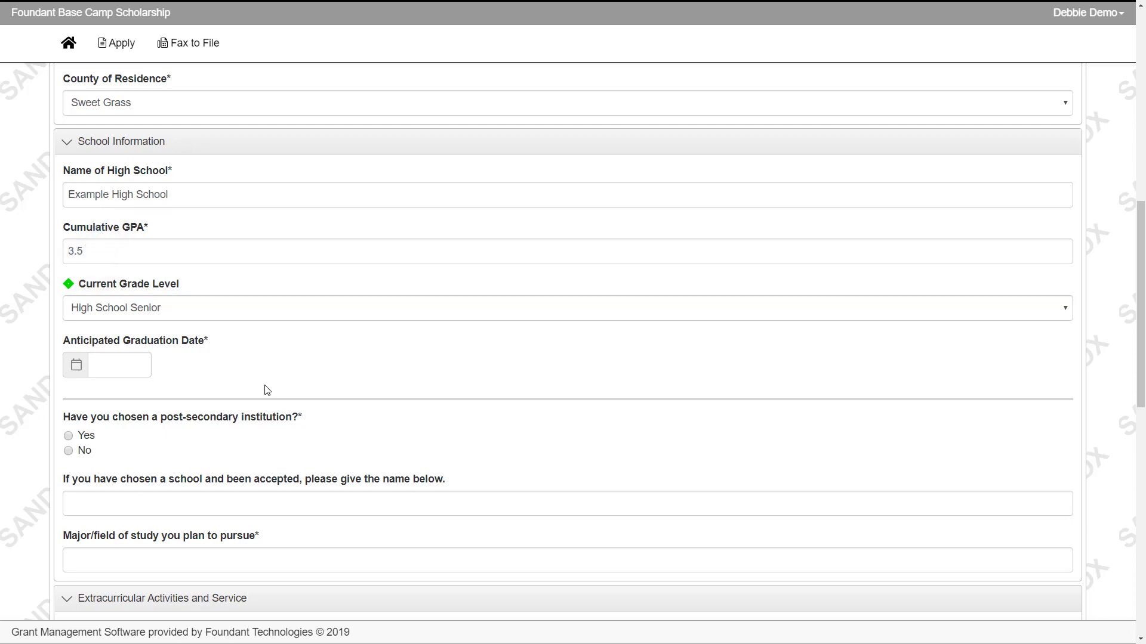
- Set the expected graduation date to 05/15/2020
scroll(266, 391, up, 10)
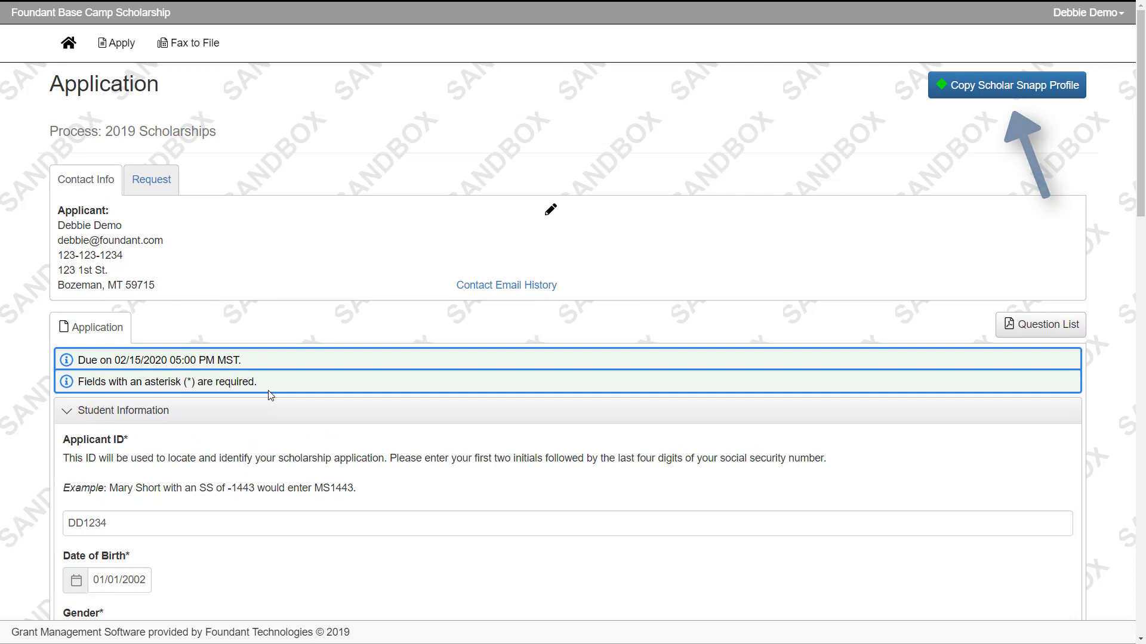
scroll(271, 397, down, 6)
scroll(273, 401, down, 4)
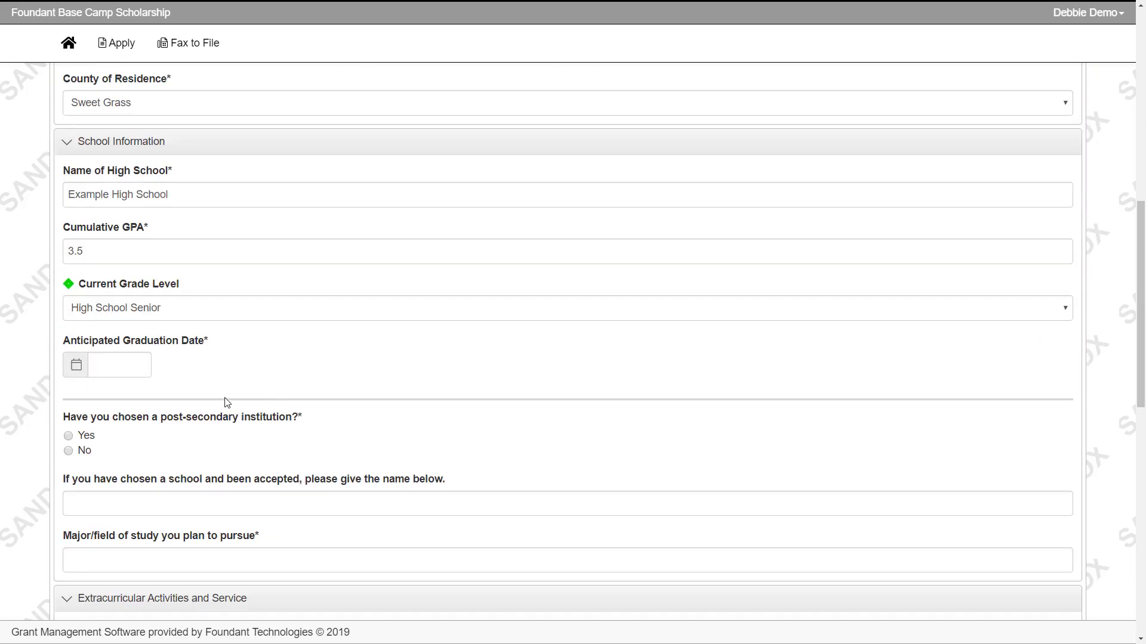
click(119, 365)
click(233, 175)
click(233, 174)
click(233, 175)
click(233, 175)
click(234, 175)
click(233, 175)
click(233, 174)
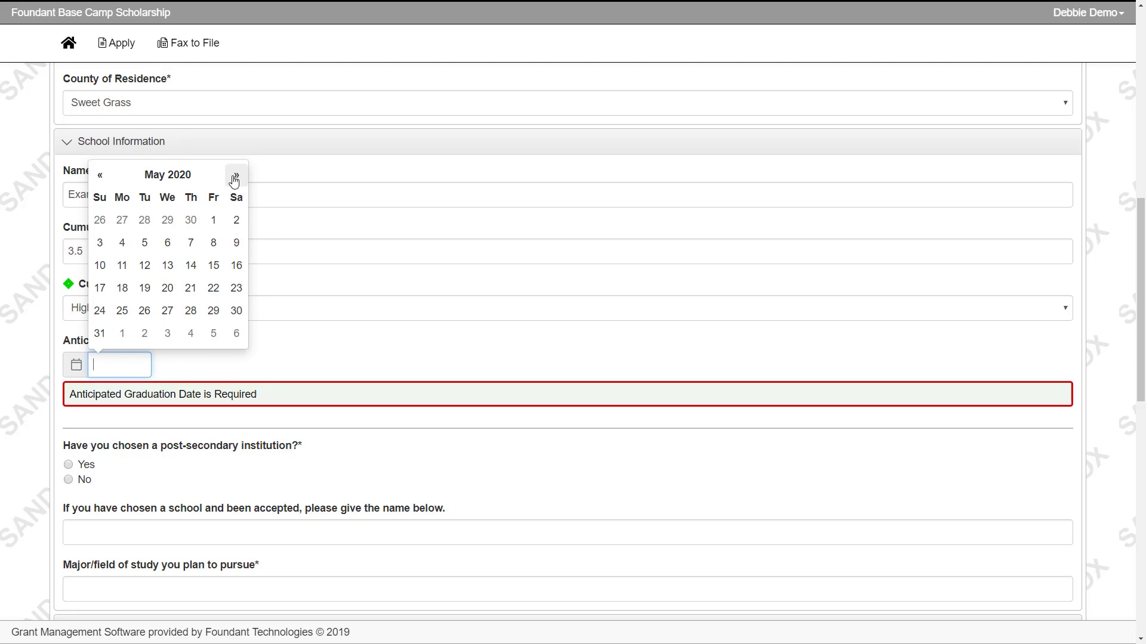
click(213, 265)
- Answer No to having chosen an institution and go to the planned major field
scroll(95, 339, down, 2)
click(94, 335)
scroll(179, 298, down, 3)
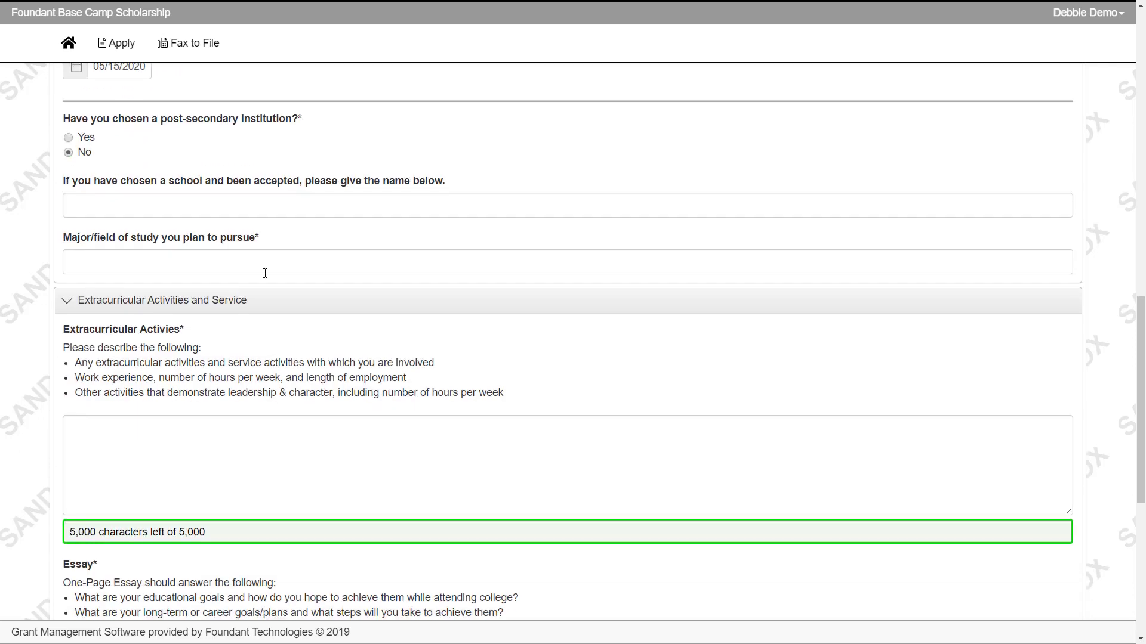
click(263, 271)
- Enter Chemistry as planned major and 'This is an example.' for extracurricular activities
text(Chemistry)
scroll(254, 325, down, 2)
click(254, 325)
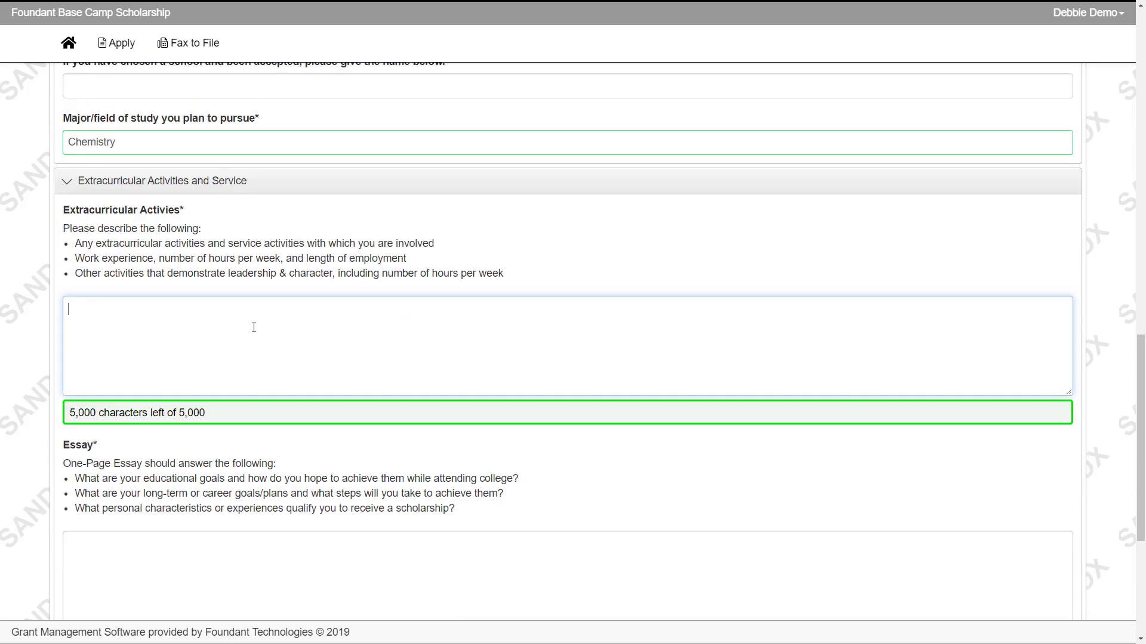
text(This is an example.)
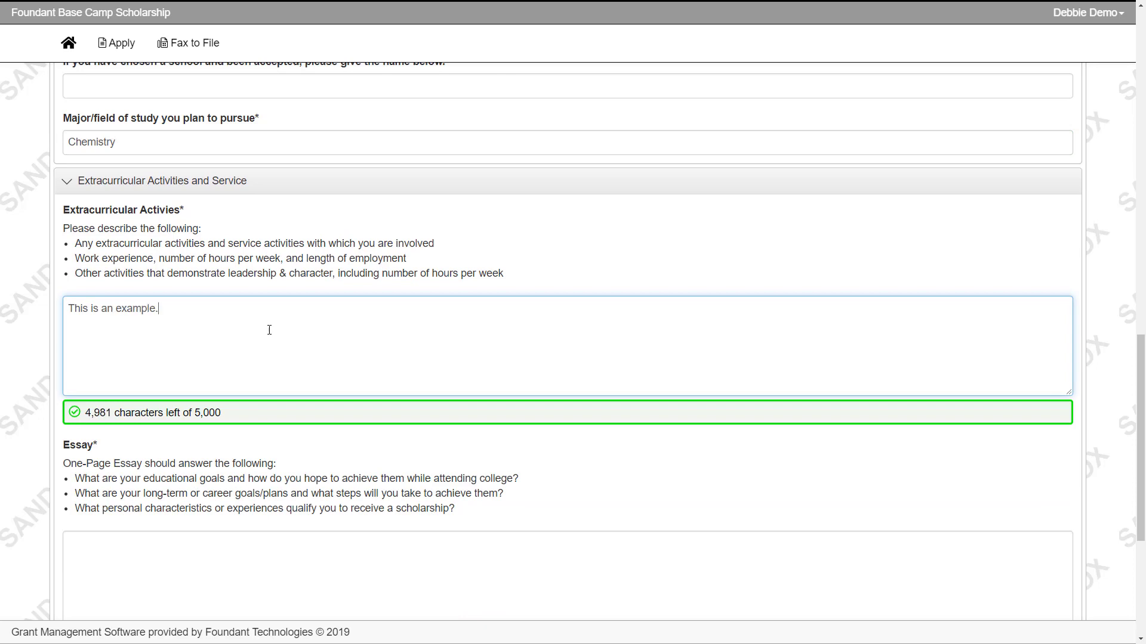
- Paste the essay, trim its extra sentence to fit 250 characters, and attach Example Transcript.xlsx
scroll(269, 330, down, 3)
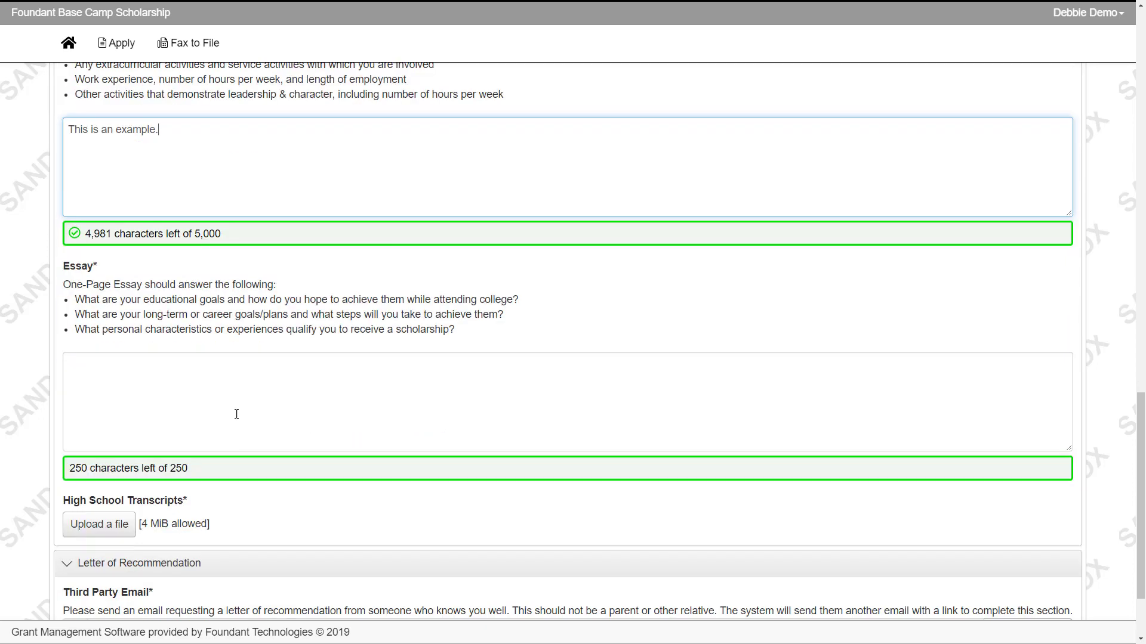
click(236, 414)
text(This is an example. This is an example. This is an example. This is an example. This is an example. This is an example. This is an example. This is an example. This is an example. This is an example. This is an example. This is an example. This is an example.)
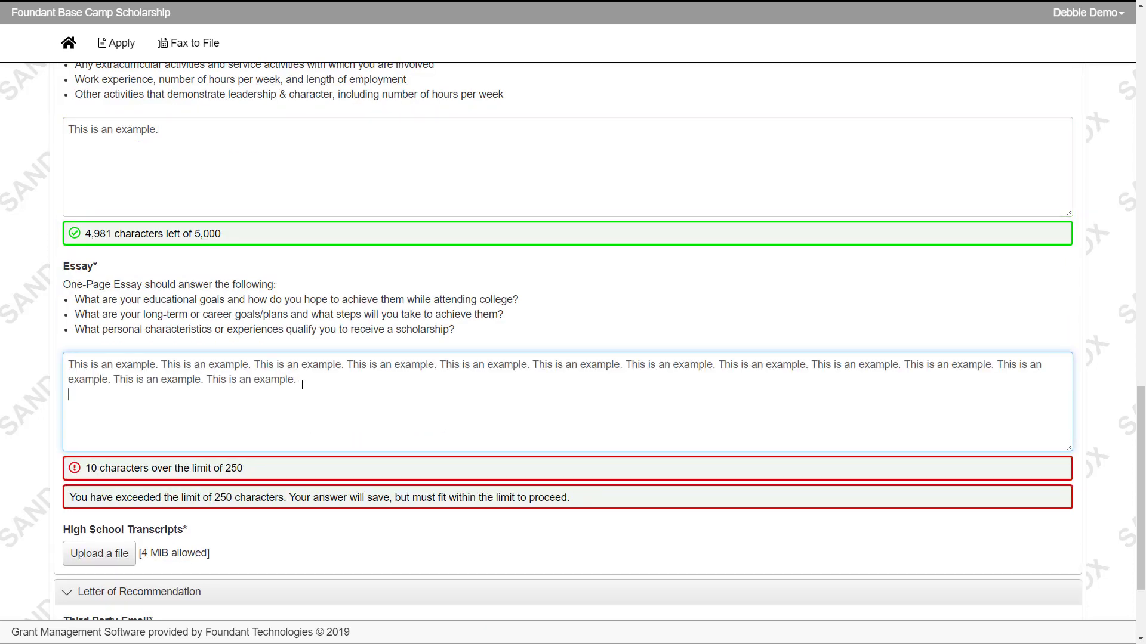
drag(302, 385, 208, 382)
key(BackSpace)
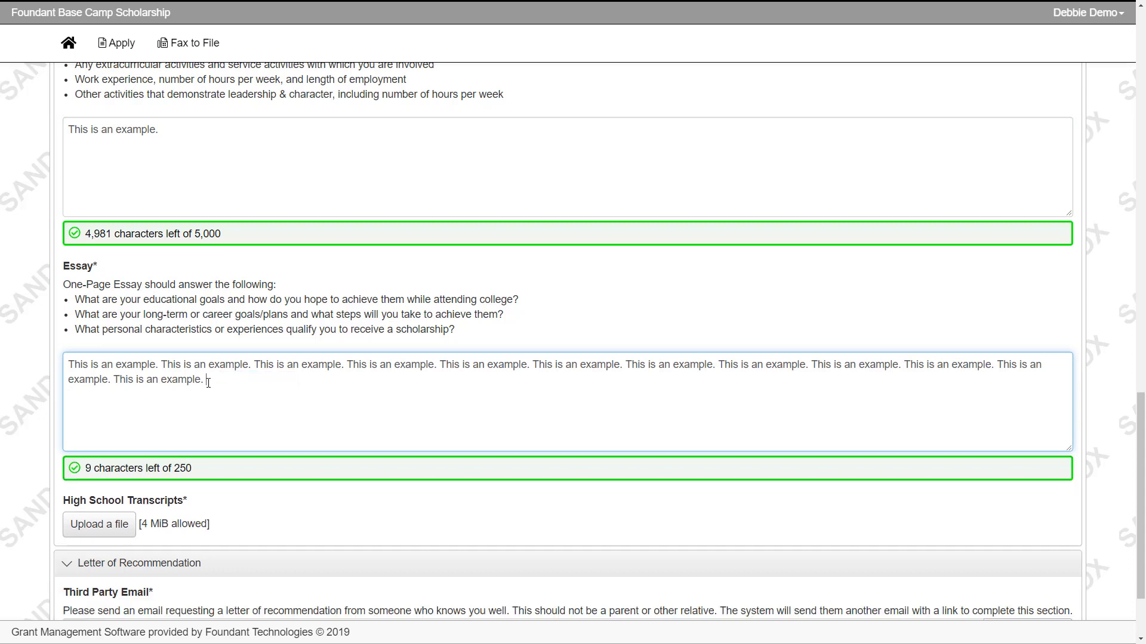
scroll(204, 385, down, 2)
click(99, 415)
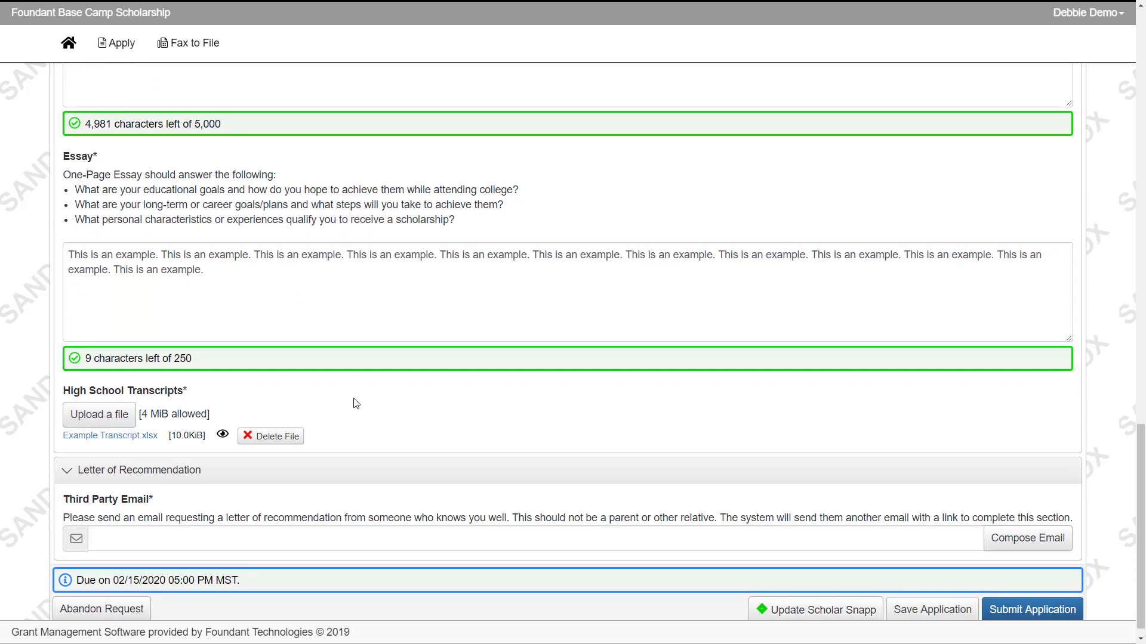
scroll(356, 404, down, 1)
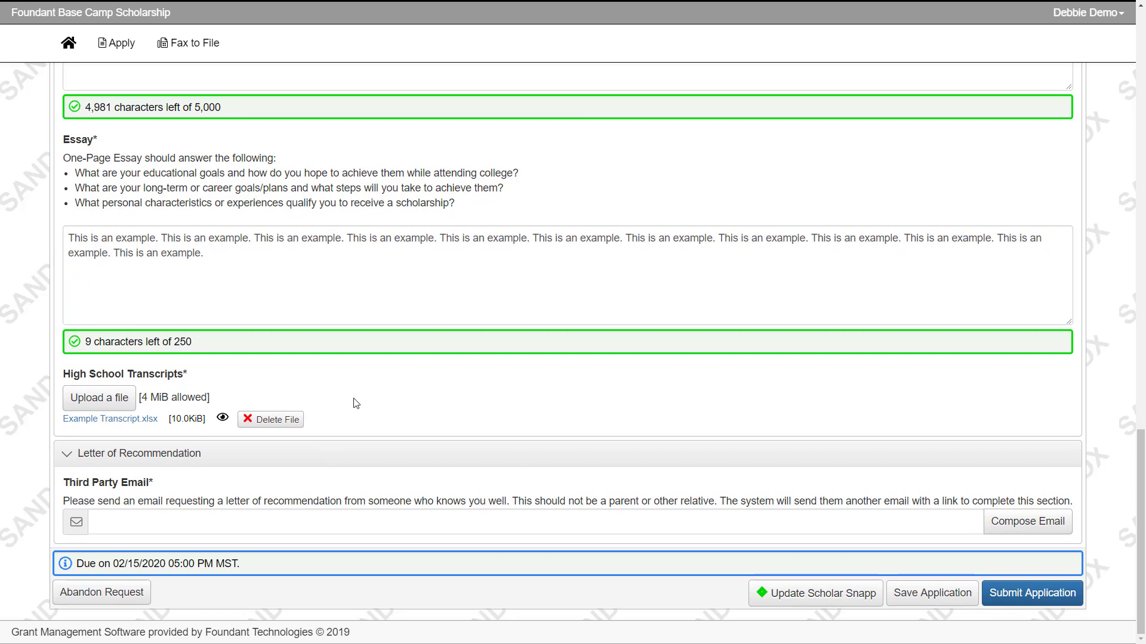
- Enter the recommender's e-mail and start a message titled 'Letter of Recommendation'
click(361, 523)
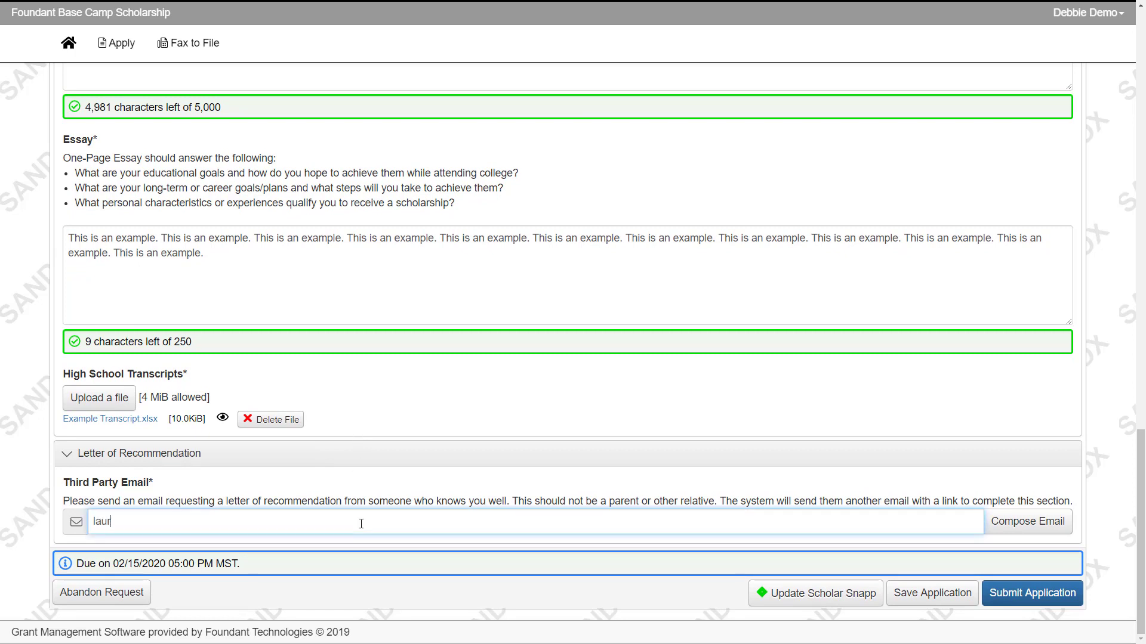
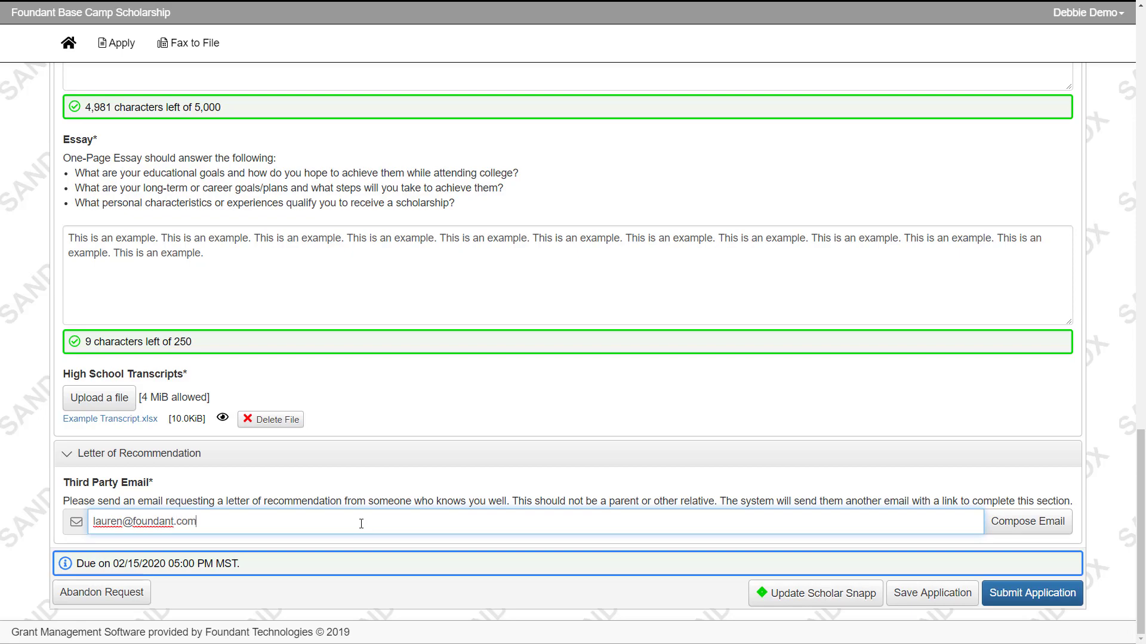
click(993, 521)
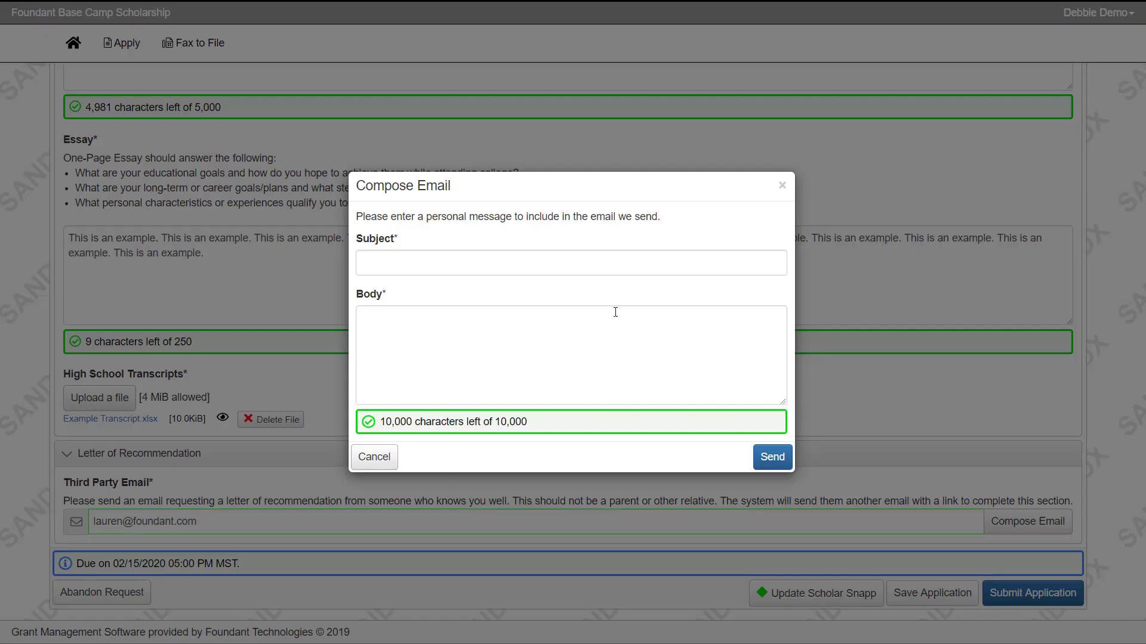
click(549, 266)
text(Letter o)
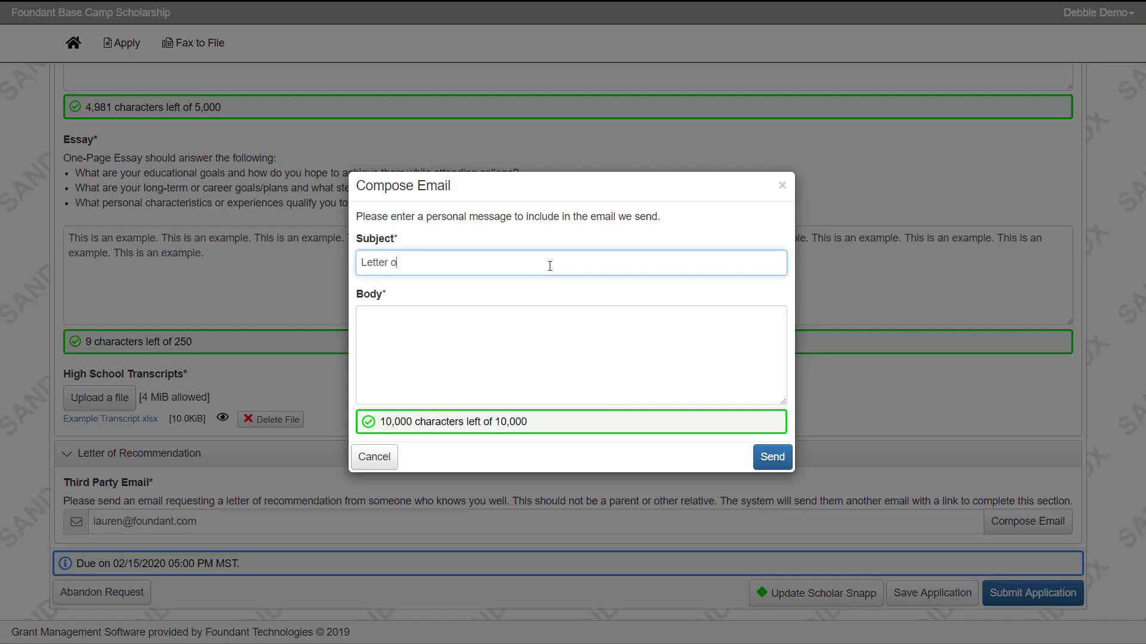
text(f Recommendation)
- Write the recommendation-request body with greeting, request and sign-off, then send it
click(549, 340)
text(Hi Lauren,)
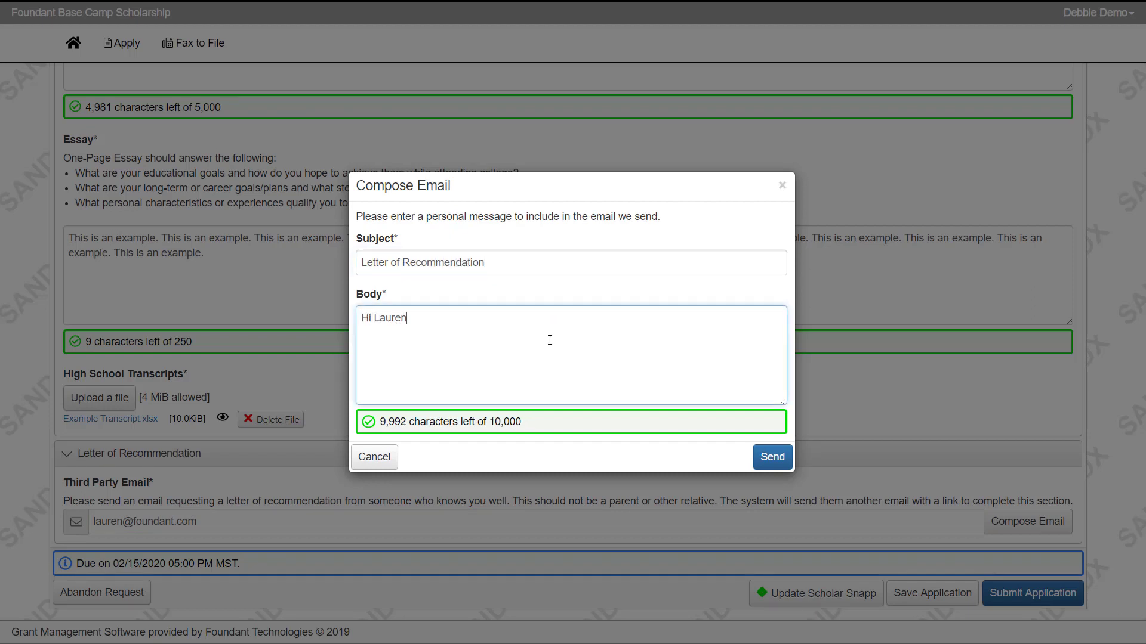
key(Return)
text(Will you please write me a let)
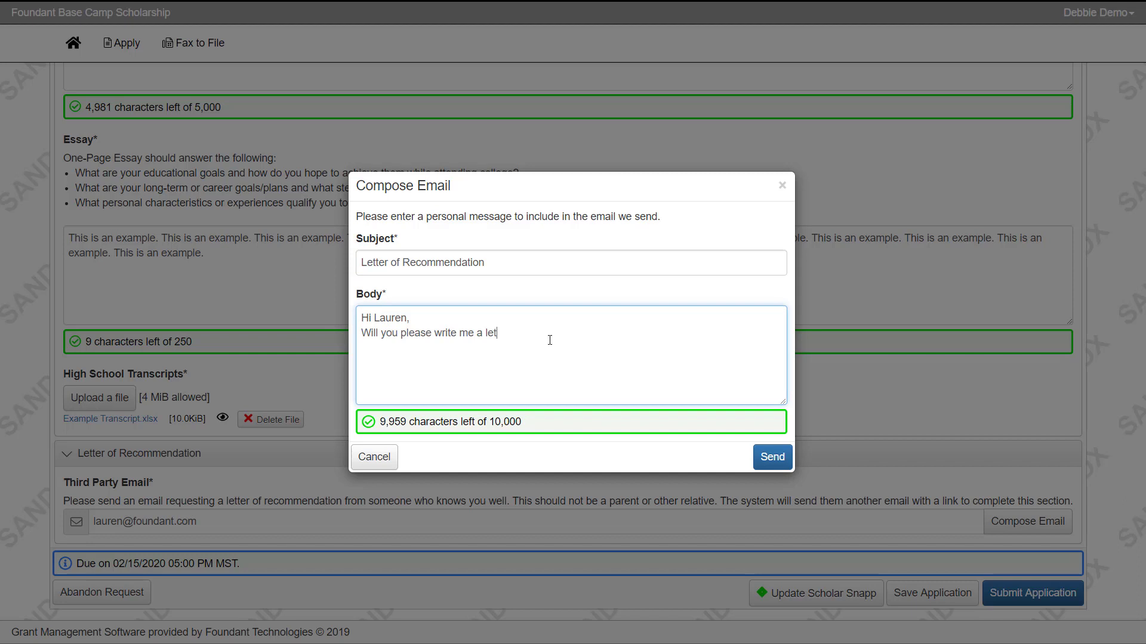
text(ter of recommendation as part of my sch)
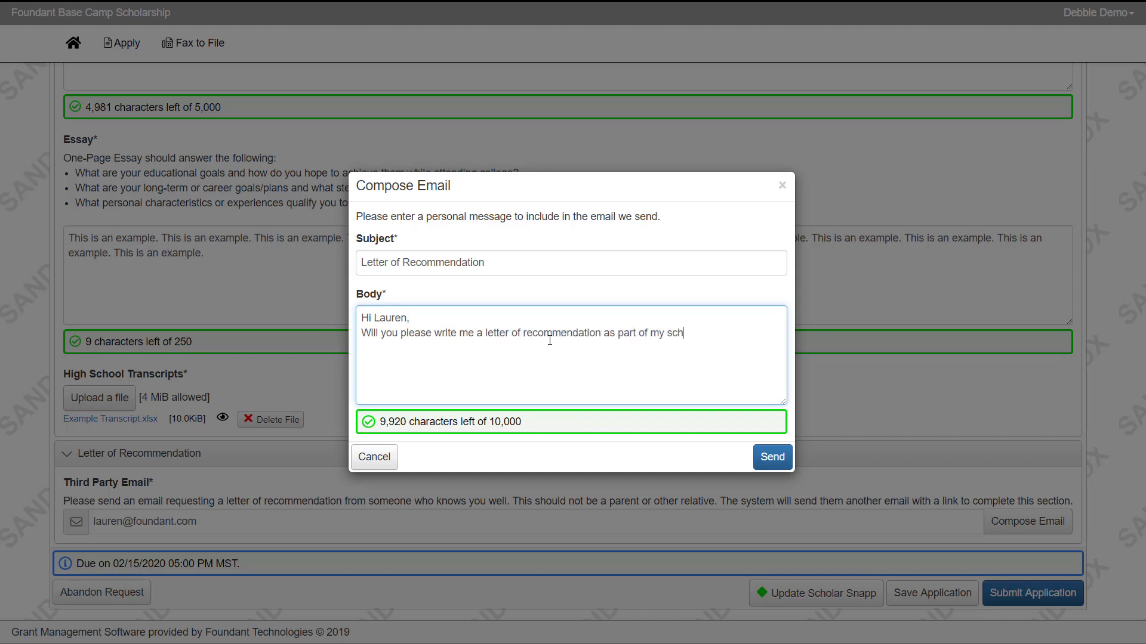
text(olarship application?)
key(Return)
text(Thank you,)
key(Return)
text(Debbie)
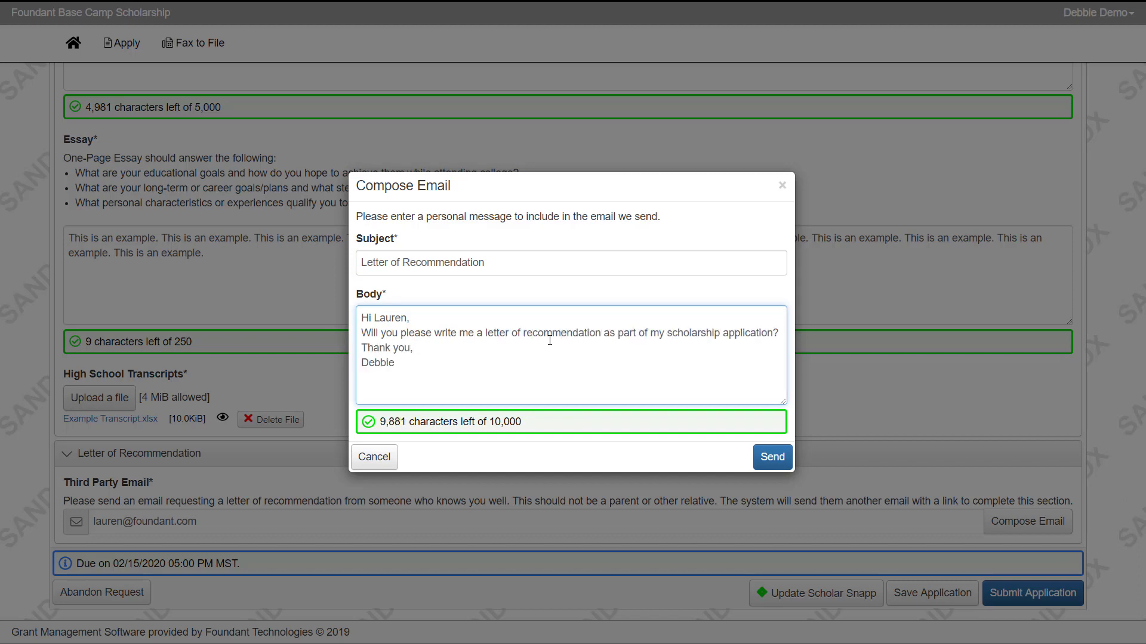
click(773, 457)
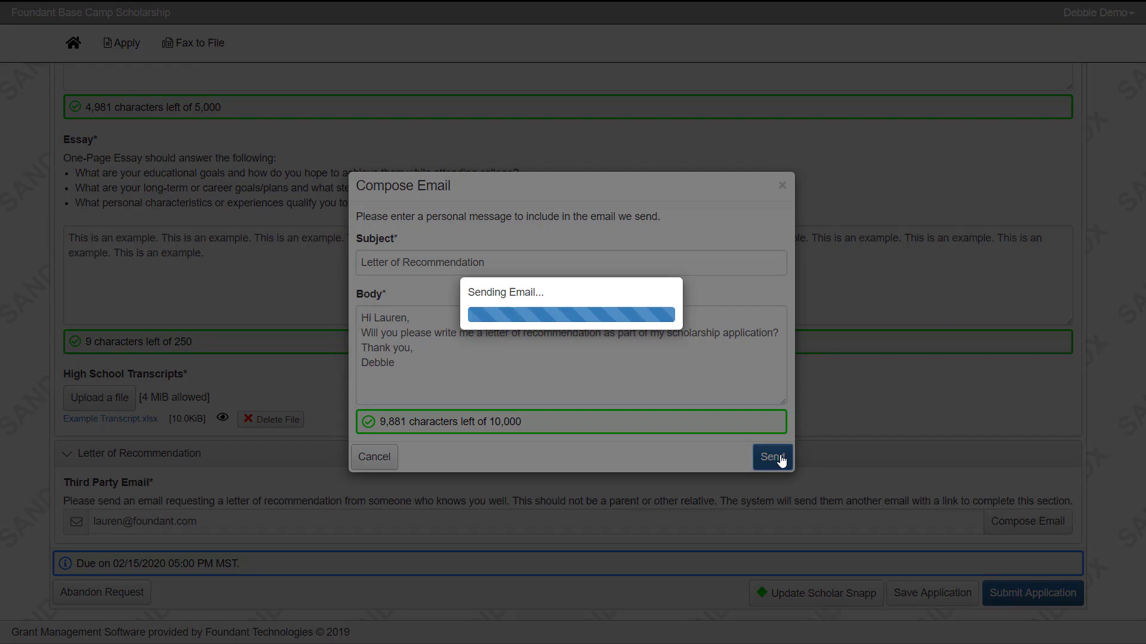
- Save the scholarship application as a draft from the bottom of the form
scroll(1109, 476, down, 1)
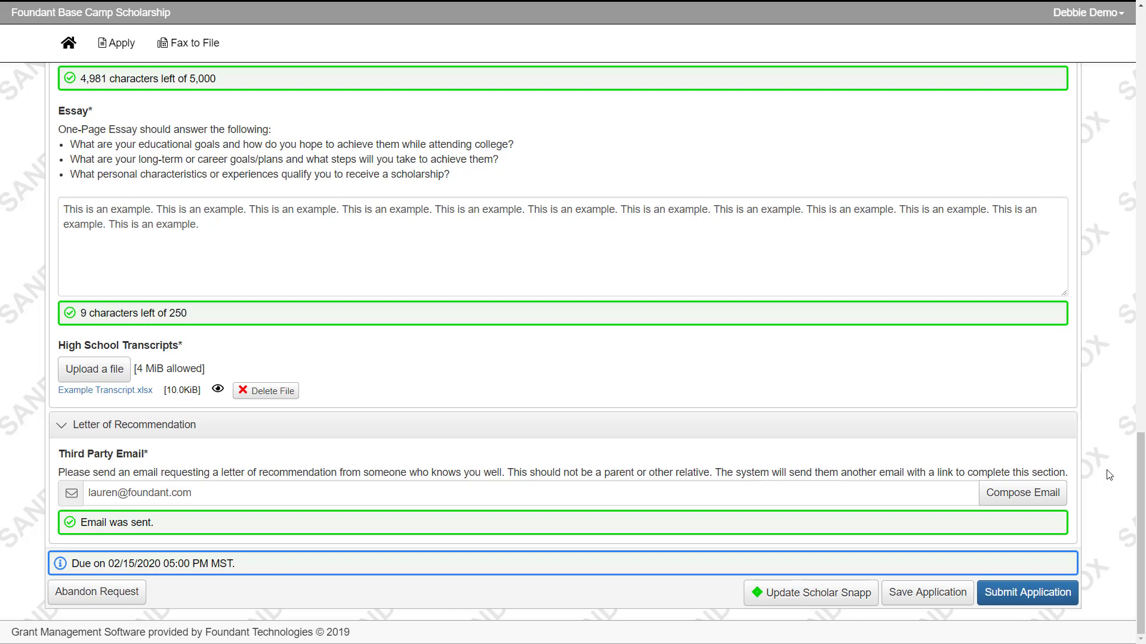
click(953, 604)
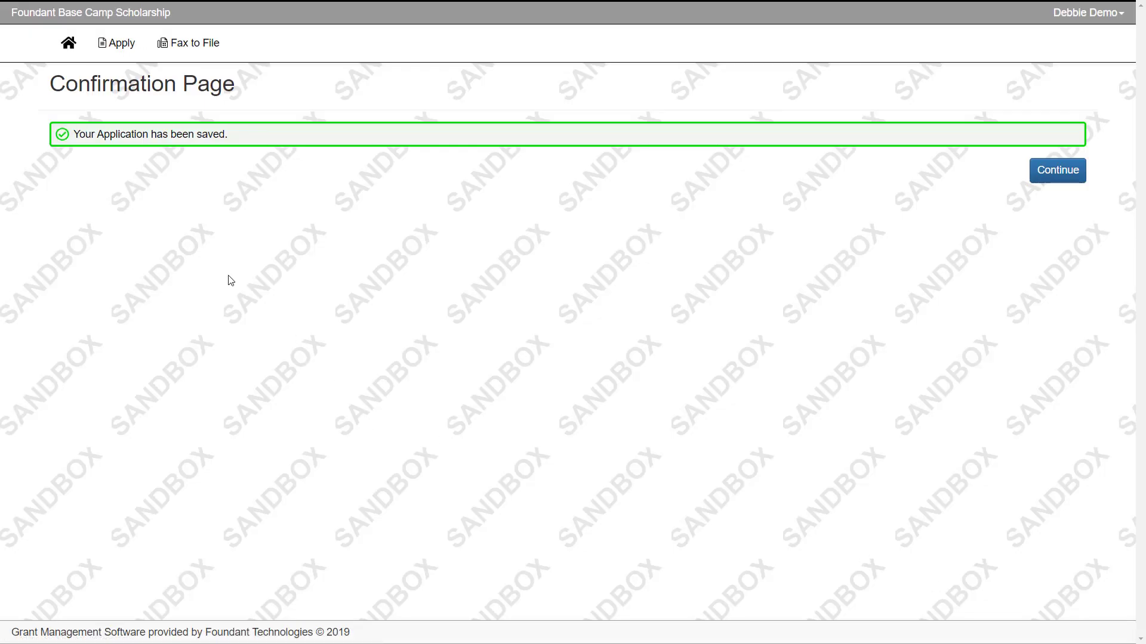
- Go to the dashboard, reopen the draft application for editing and scroll to its end
click(53, 56)
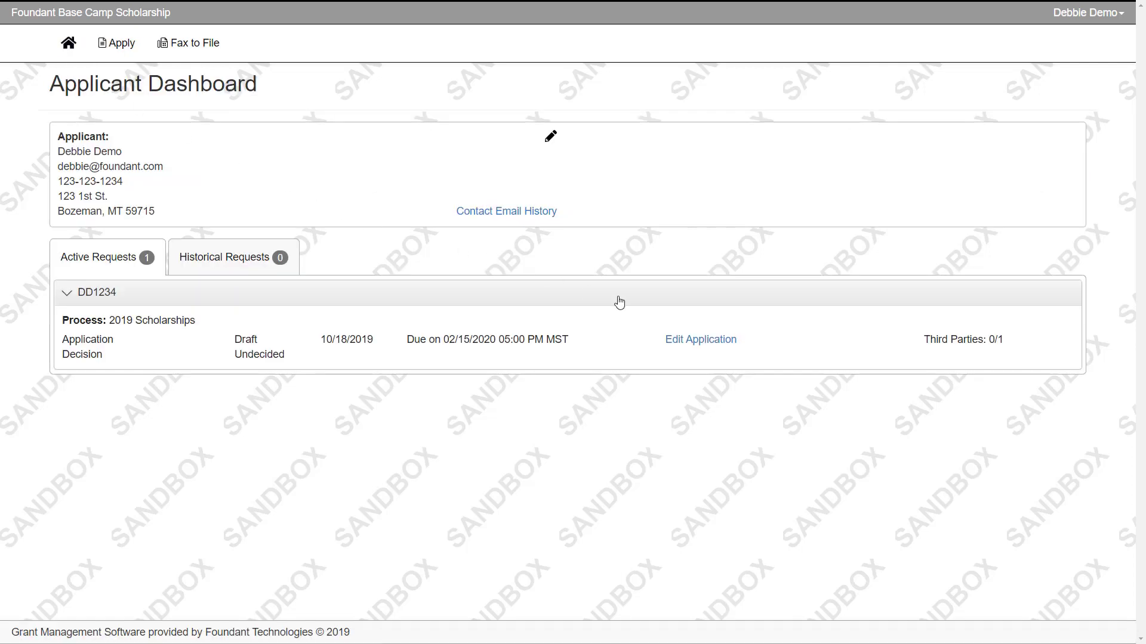
click(682, 340)
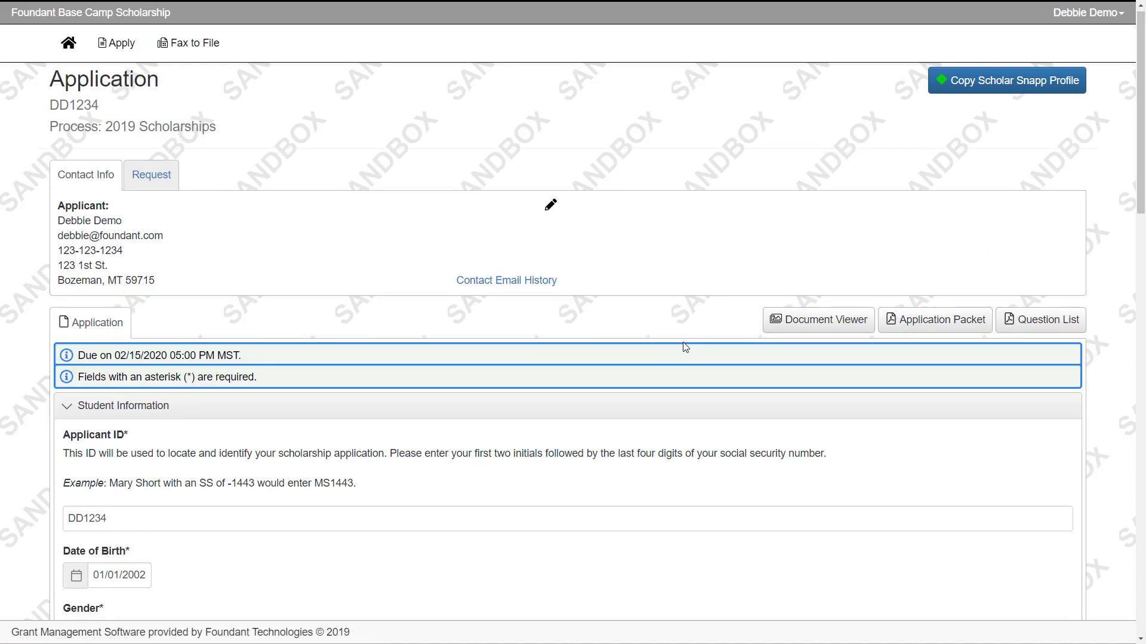
scroll(685, 345, down, 15)
scroll(718, 494, down, 5)
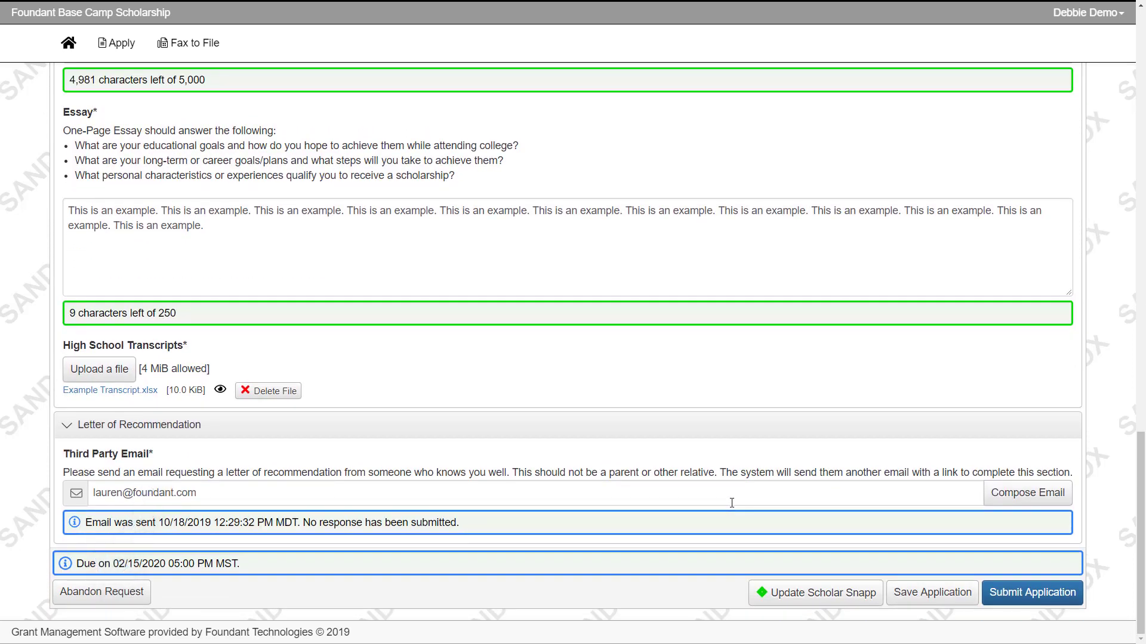
- Submit the completed 2019 Scholarships application
click(1010, 597)
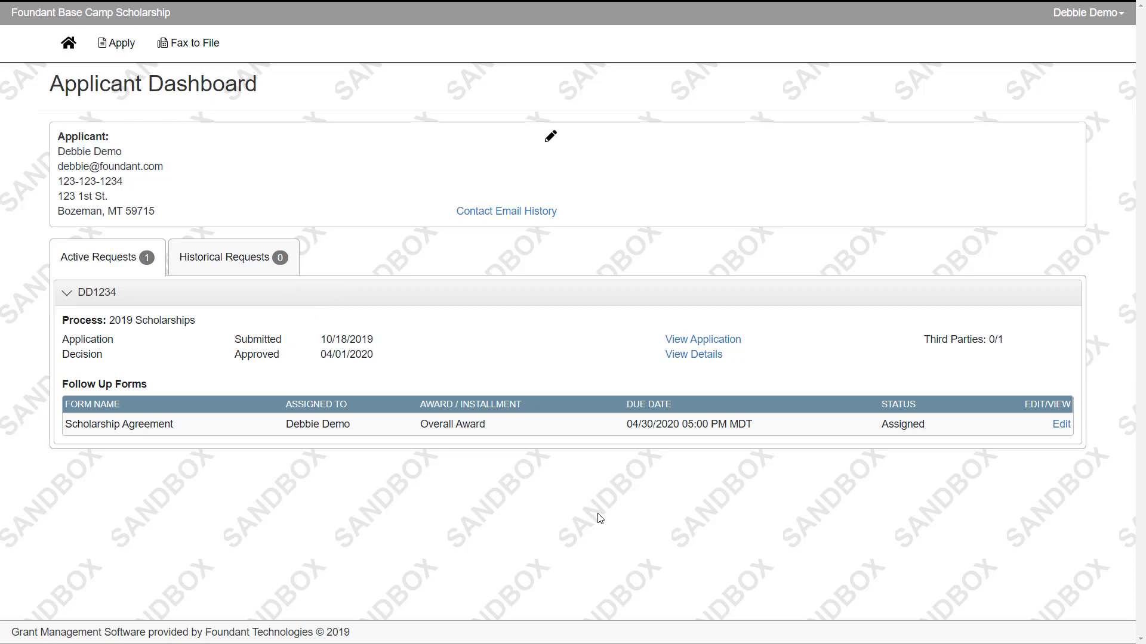
click(705, 361)
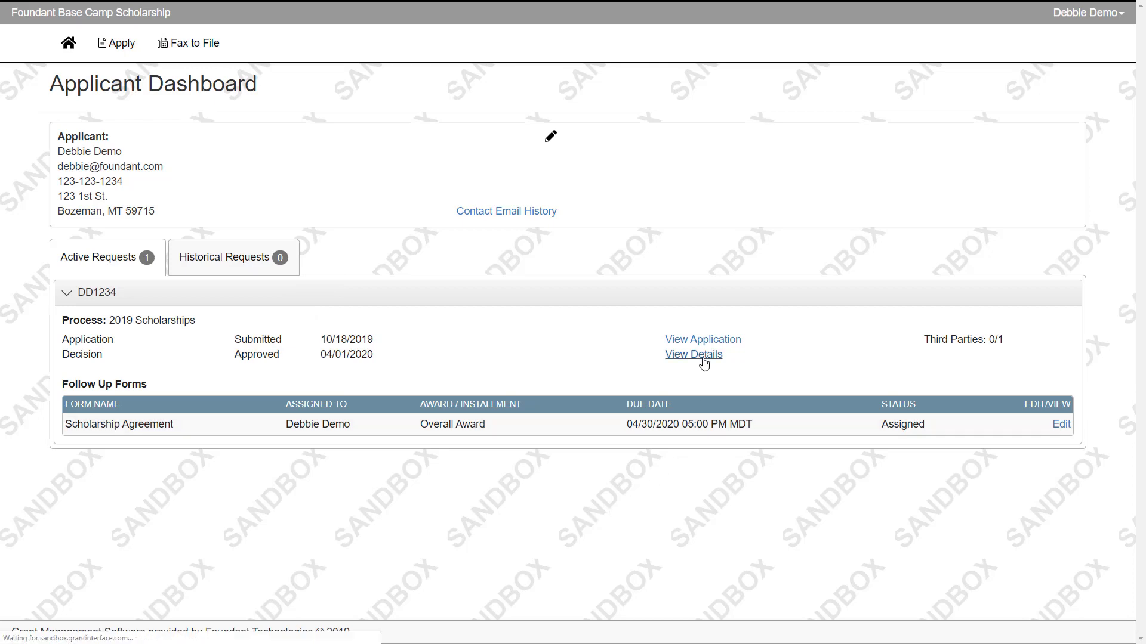
click(196, 182)
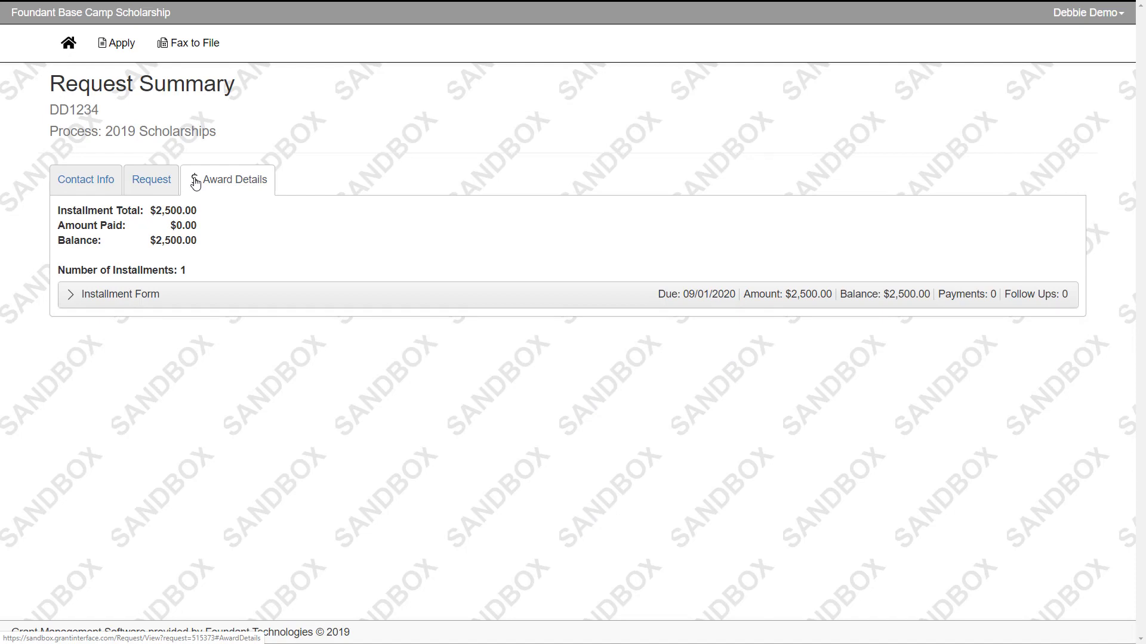
click(77, 59)
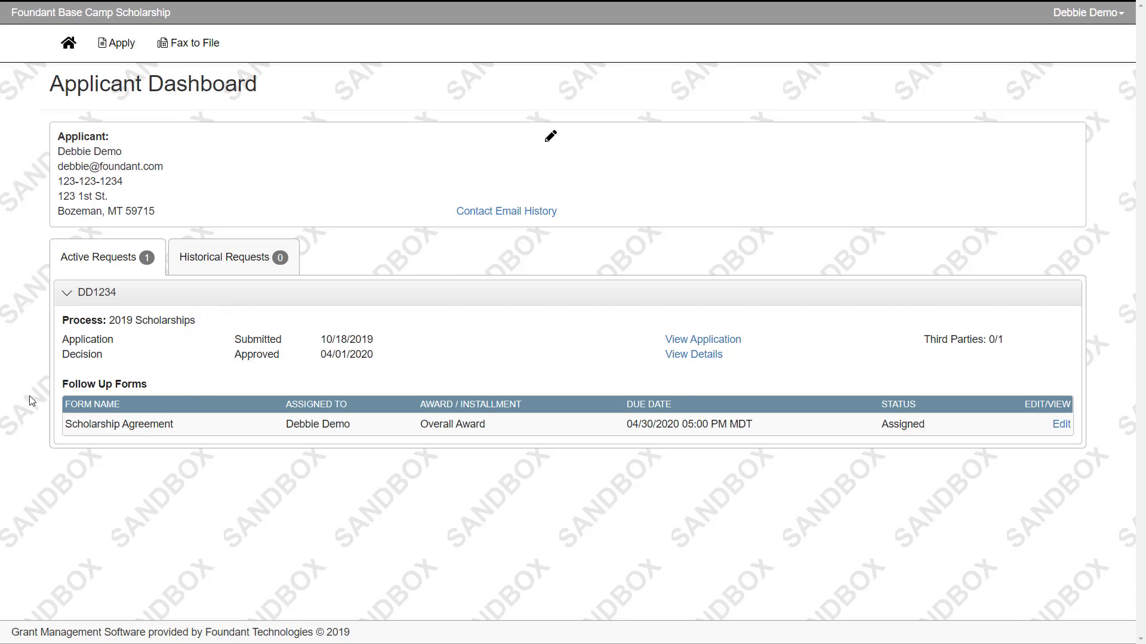
- Agree to the Use of Funds terms in the Scholarship Agreement and save it as a draft
click(1051, 427)
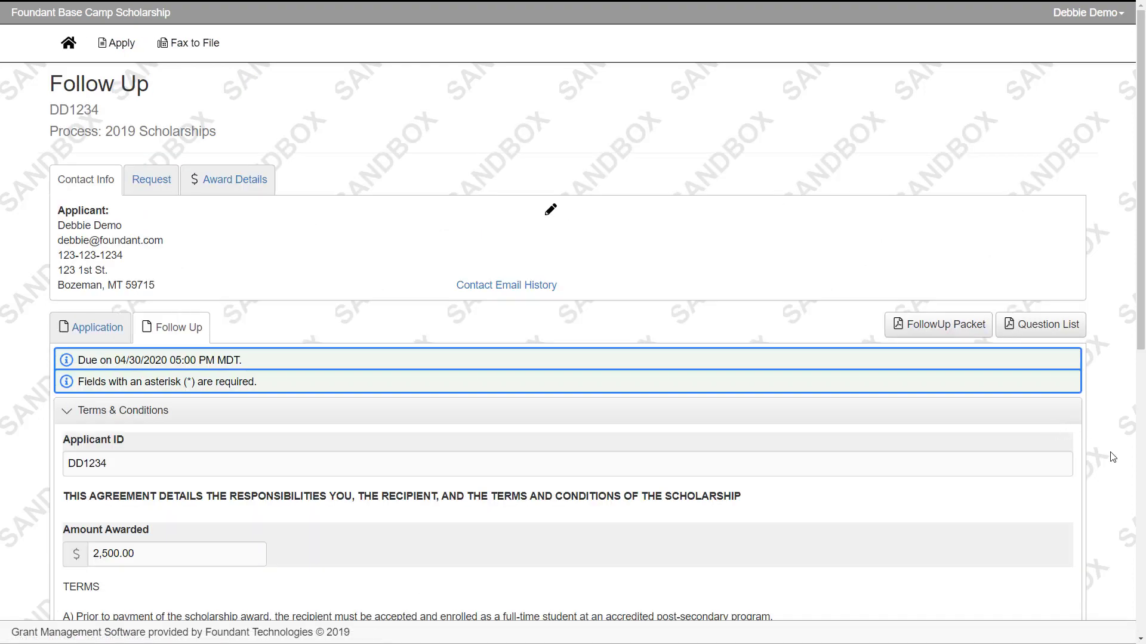
scroll(1116, 465, down, 7)
scroll(1111, 513, down, 3)
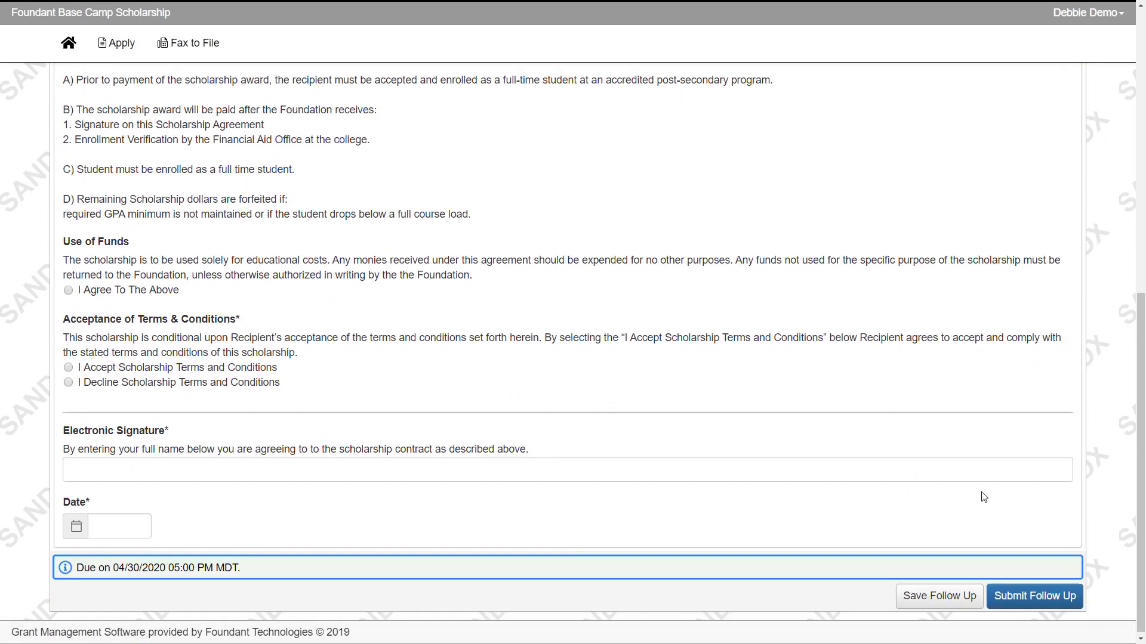
click(96, 293)
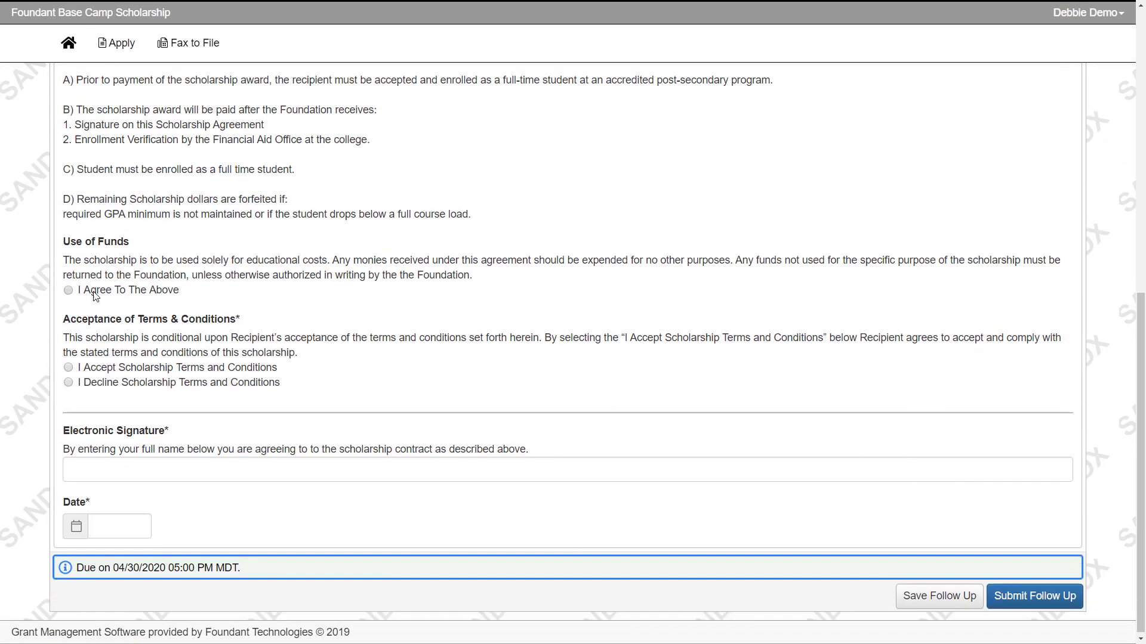
click(948, 597)
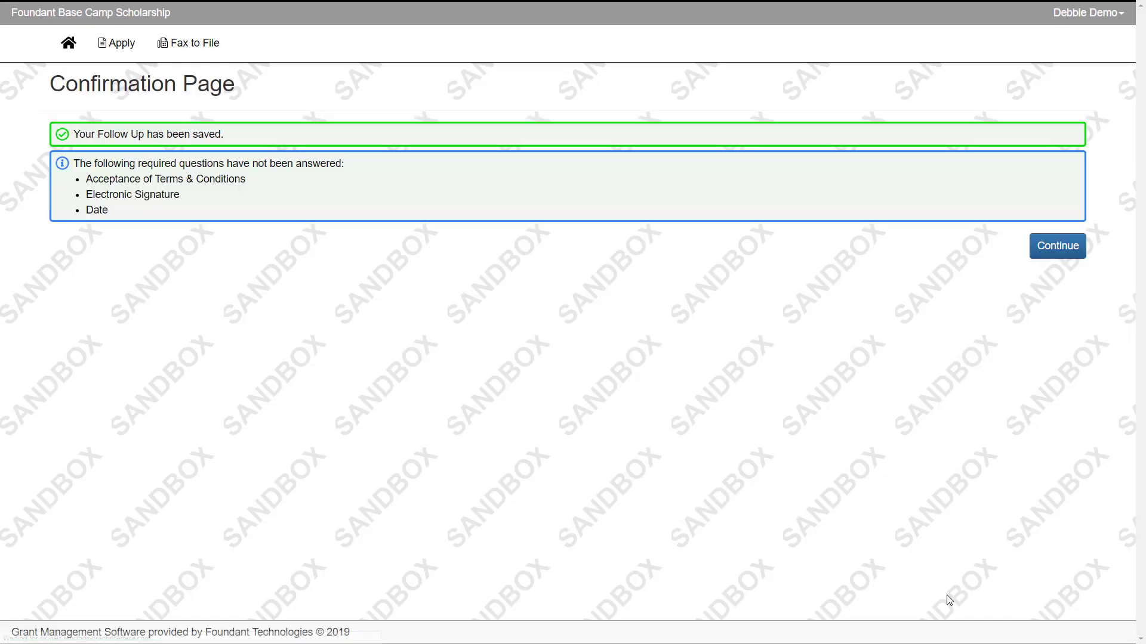
click(73, 63)
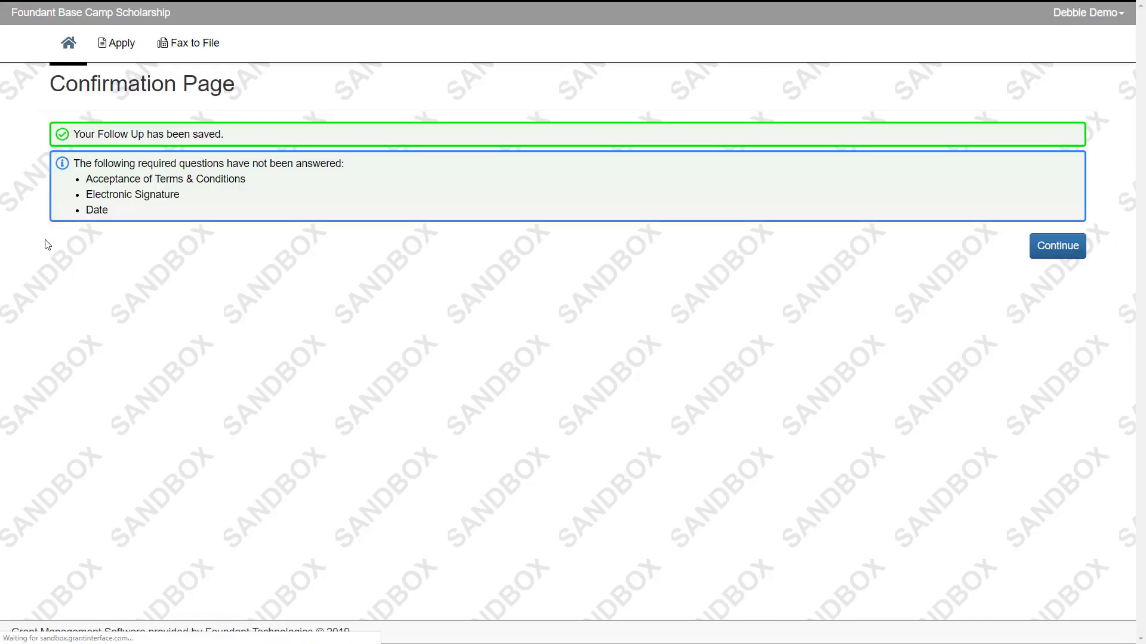
- Open the user account menu at top right to show the Sign Out option
click(1107, 17)
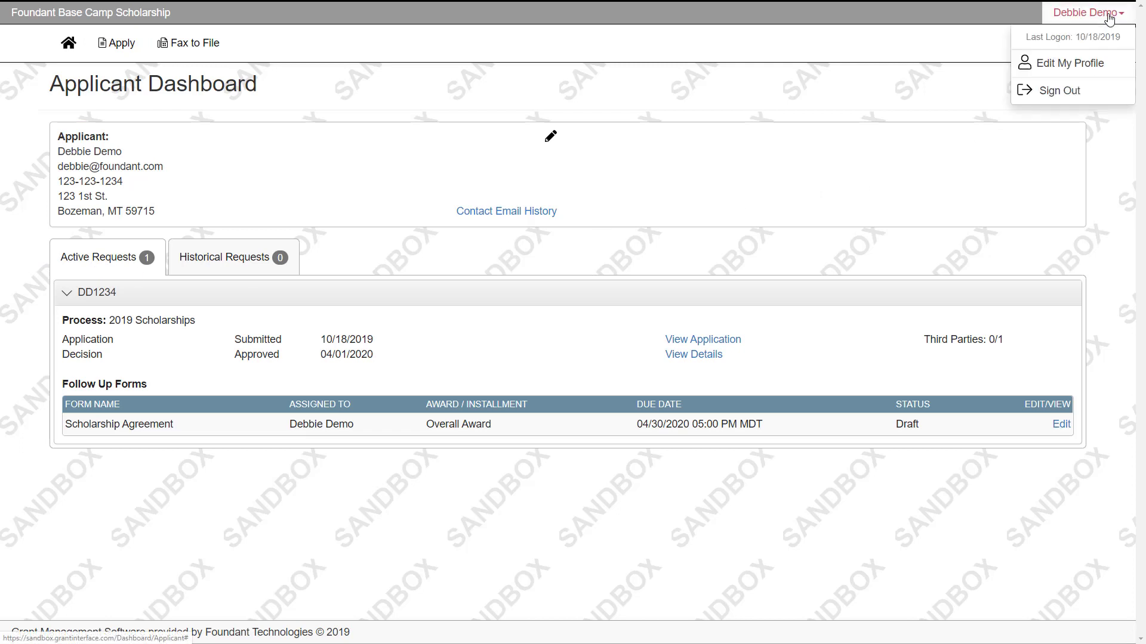